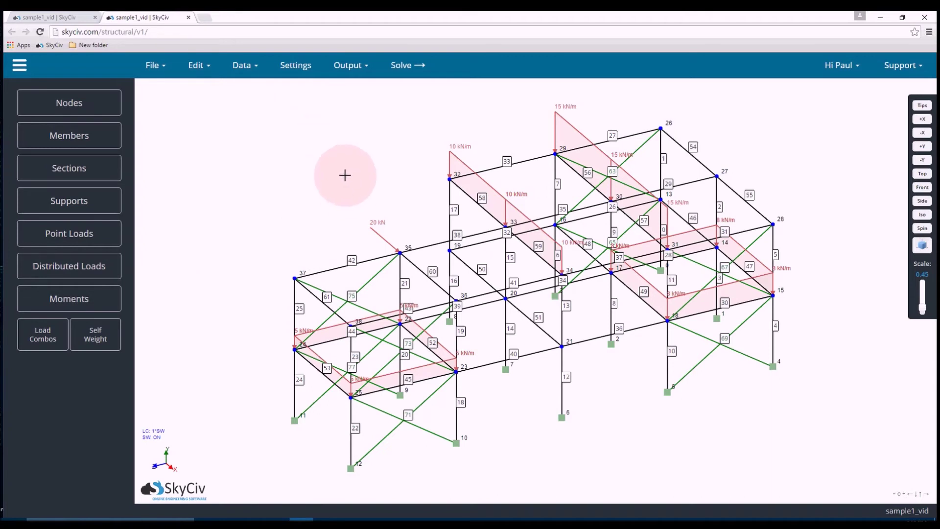
Start a new, empty project in the first SkyCiv tab, confirming the clear-data alert.
{"action": "mouse_move", "coordinate": [190, 66]}
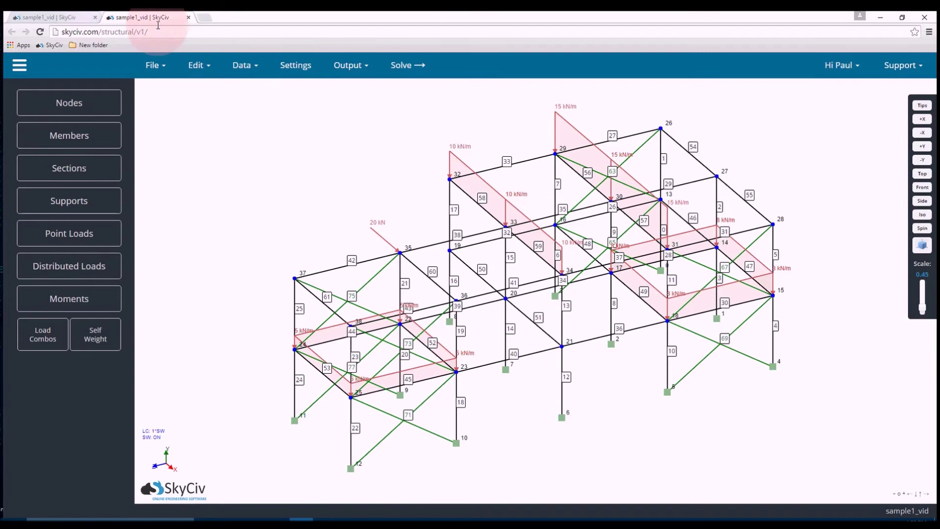
{"action": "left_click", "coordinate": [66, 16]}
{"action": "mouse_move", "coordinate": [158, 69]}
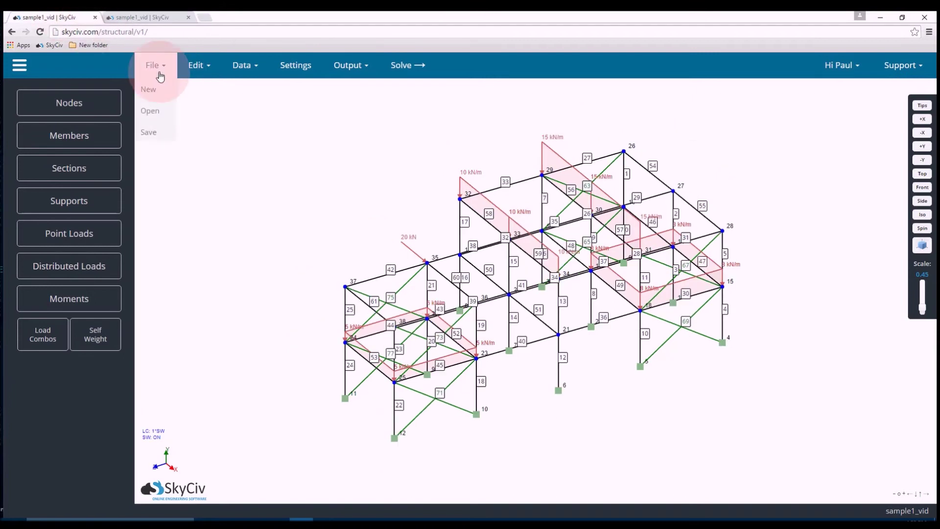
{"action": "left_click", "coordinate": [157, 91]}
{"action": "left_click", "coordinate": [528, 310]}
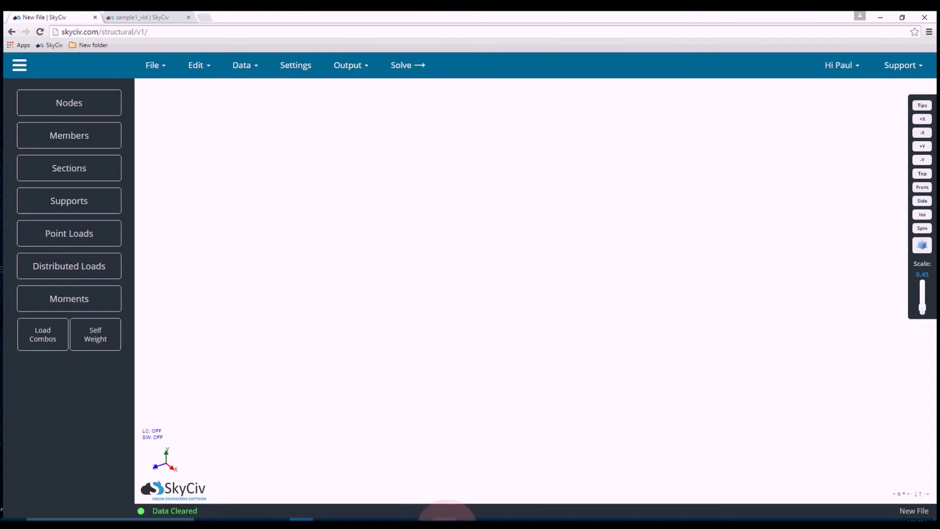
Select the node IDs and x/y/z coordinates in A1:D39 on Excel's Nodes sheet.
{"action": "mouse_move", "coordinate": [446, 517]}
{"action": "left_click", "coordinate": [406, 495]}
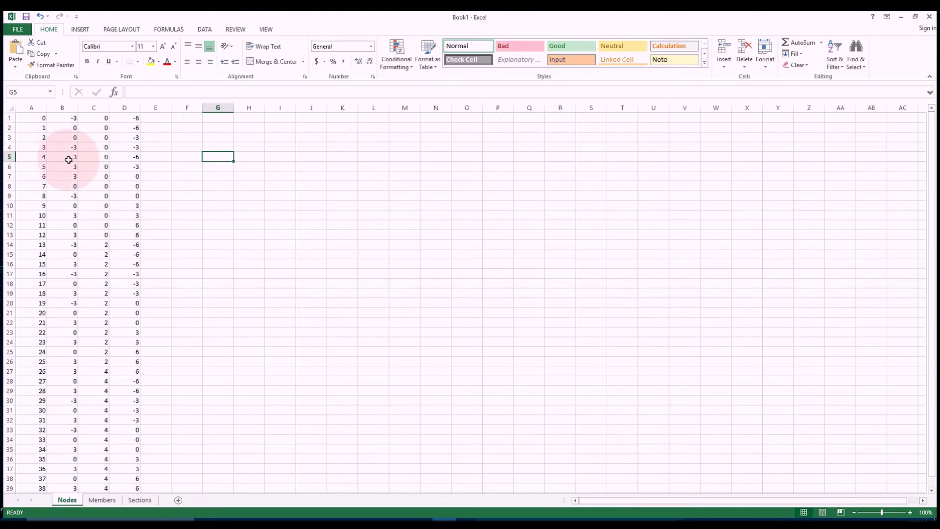
{"action": "left_click", "coordinate": [218, 177]}
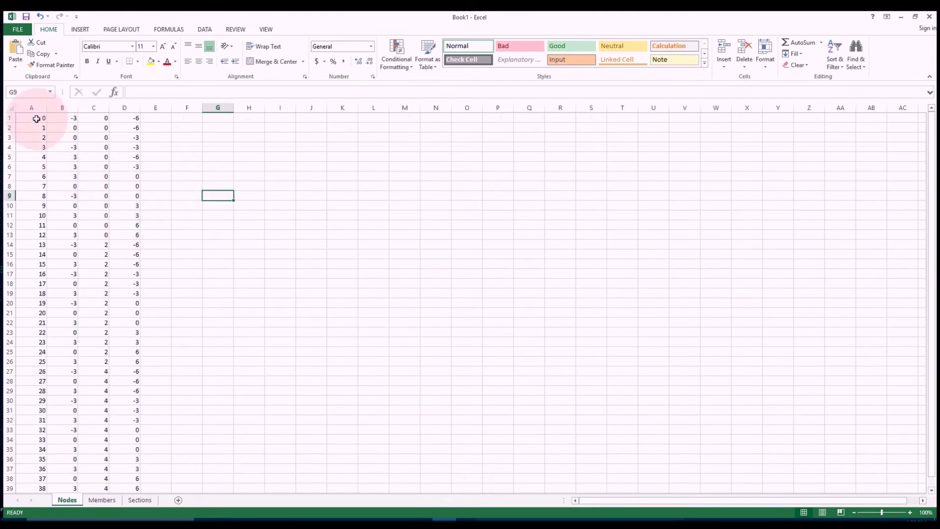
{"action": "left_click_drag", "start_coordinate": [38, 120], "coordinate": [127, 213]}
{"action": "left_click", "coordinate": [147, 227]}
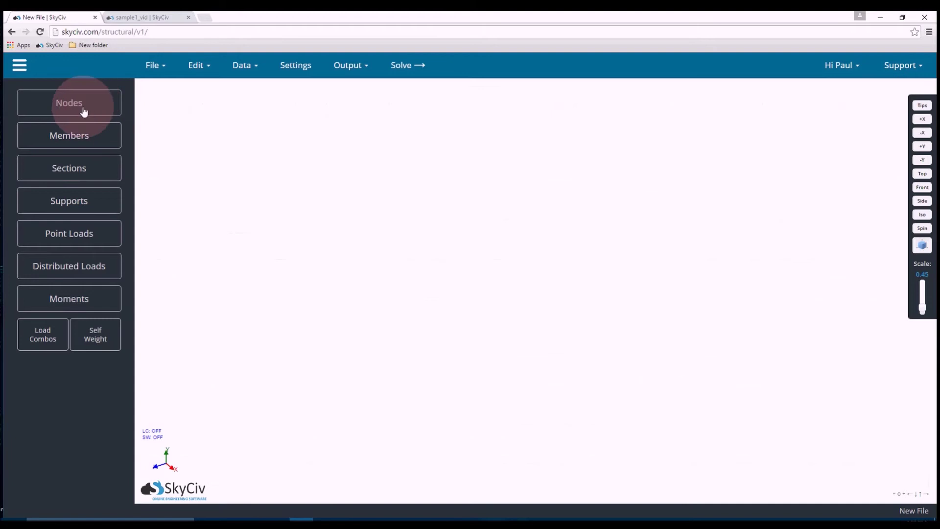
Paste the 39 node coordinates into the Nodes spreadsheet and apply them, plotting nodes 0–38.
{"action": "left_click", "coordinate": [83, 108]}
{"action": "left_click", "coordinate": [119, 104]}
{"action": "left_click", "coordinate": [44, 130]}
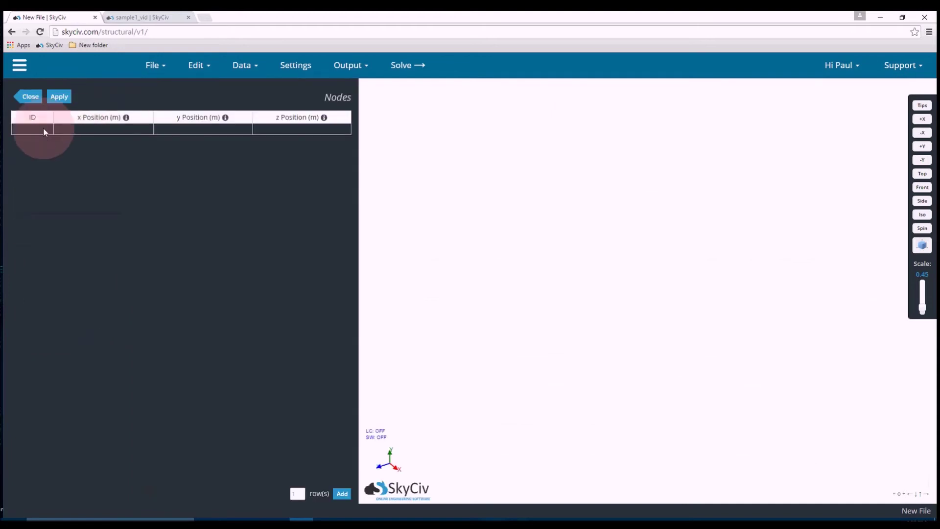
{"action": "right_click", "coordinate": [28, 128]}
{"action": "left_click", "coordinate": [27, 128]}
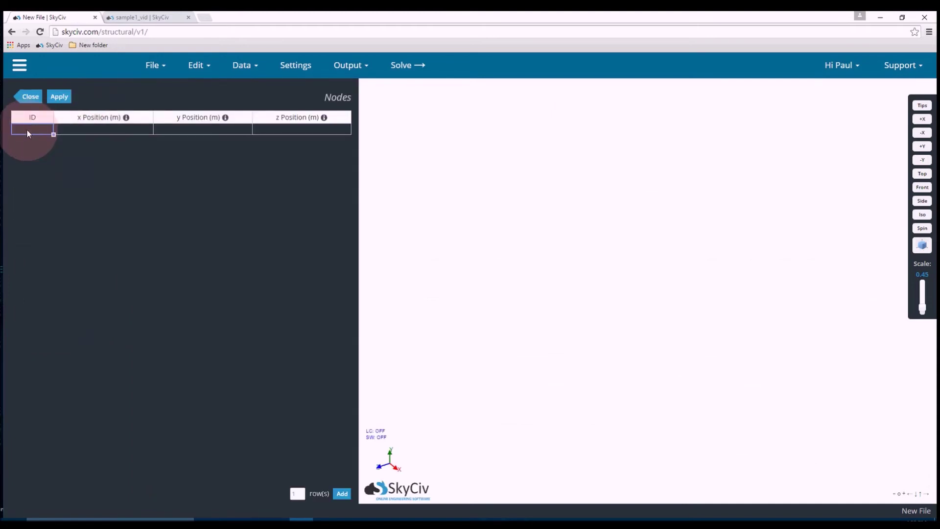
{"action": "key", "text": "ctrl+v"}
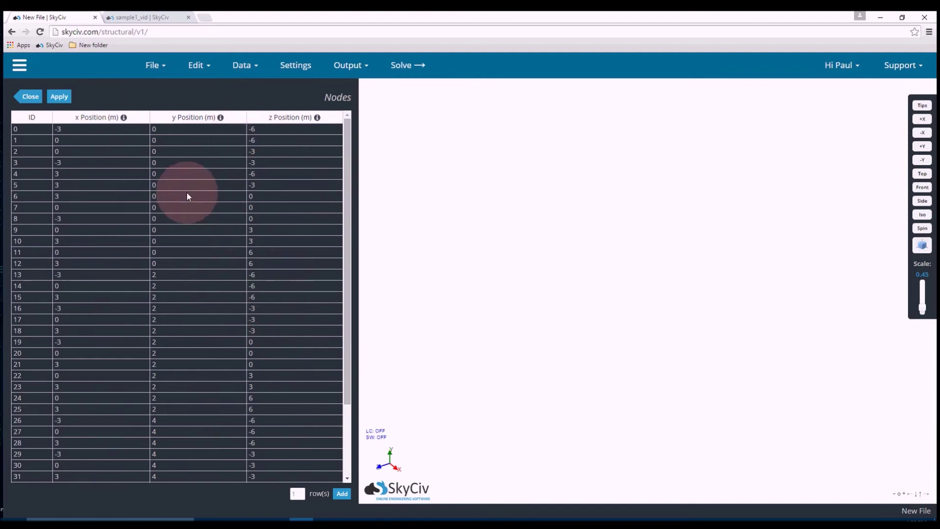
{"action": "scroll", "coordinate": [183, 190], "scroll_direction": "down", "scroll_amount": 2}
{"action": "scroll", "coordinate": [181, 187], "scroll_direction": "up", "scroll_amount": 2}
{"action": "left_click", "coordinate": [60, 98]}
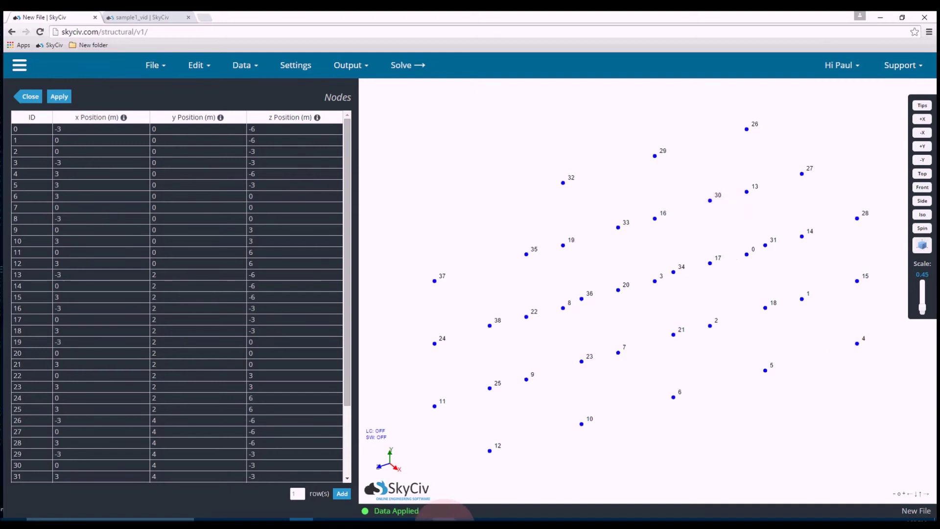
Copy the member connectivity A1:G78 from Excel's Members sheet and return to the browser.
{"action": "left_click", "coordinate": [445, 517]}
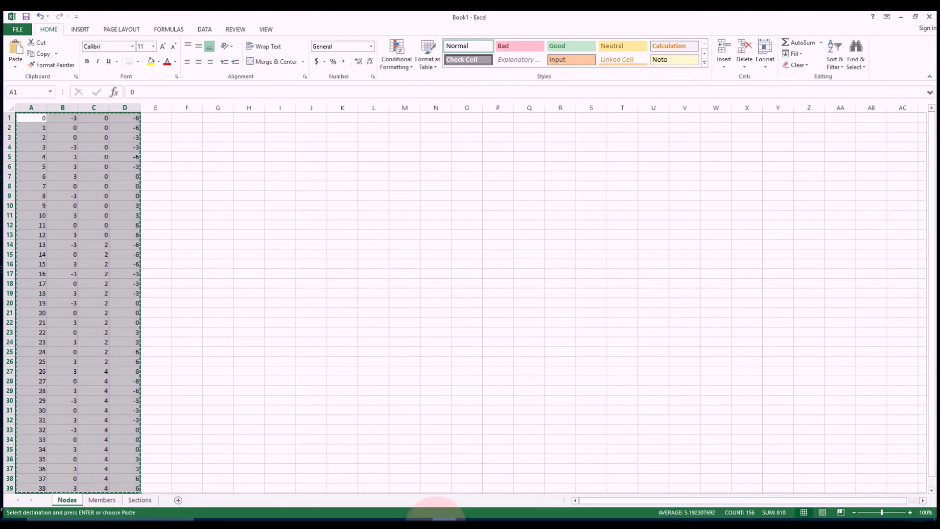
{"action": "left_click", "coordinate": [102, 500]}
{"action": "left_click_drag", "start_coordinate": [36, 118], "coordinate": [209, 478]}
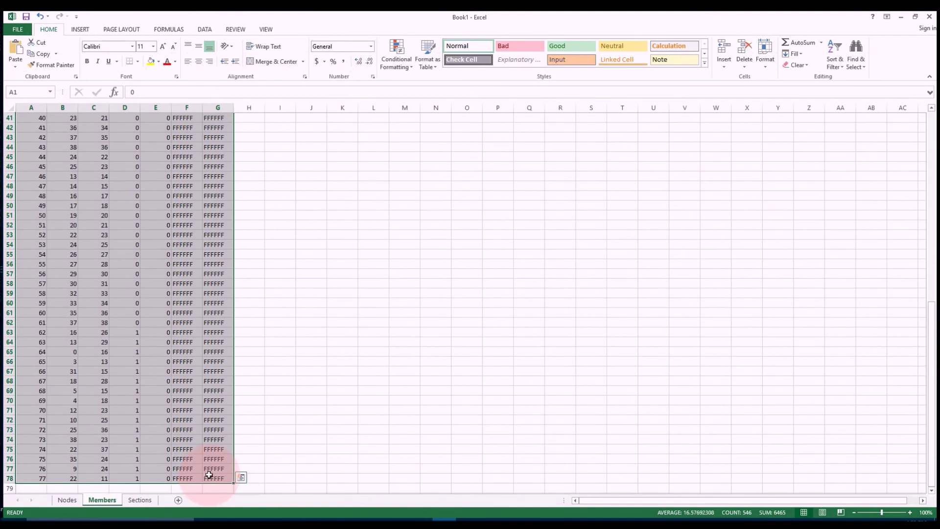
{"action": "key", "text": "ctrl+c"}
{"action": "left_click", "coordinate": [305, 518]}
Paste the 78 member rows into the Members spreadsheet and apply them, drawing members 0–77.
{"action": "left_click", "coordinate": [293, 516]}
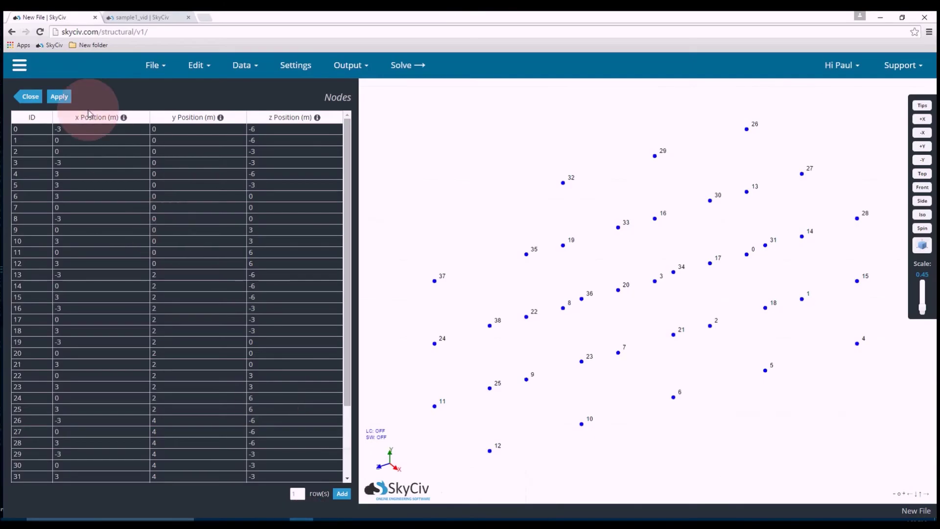
{"action": "left_click", "coordinate": [59, 97]}
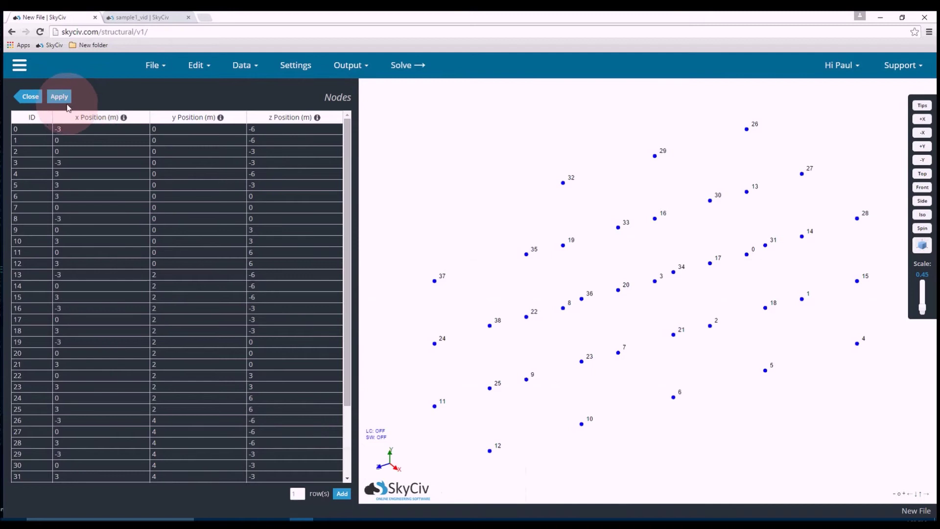
{"action": "left_click", "coordinate": [30, 96]}
{"action": "left_click", "coordinate": [54, 134]}
{"action": "left_click", "coordinate": [118, 101]}
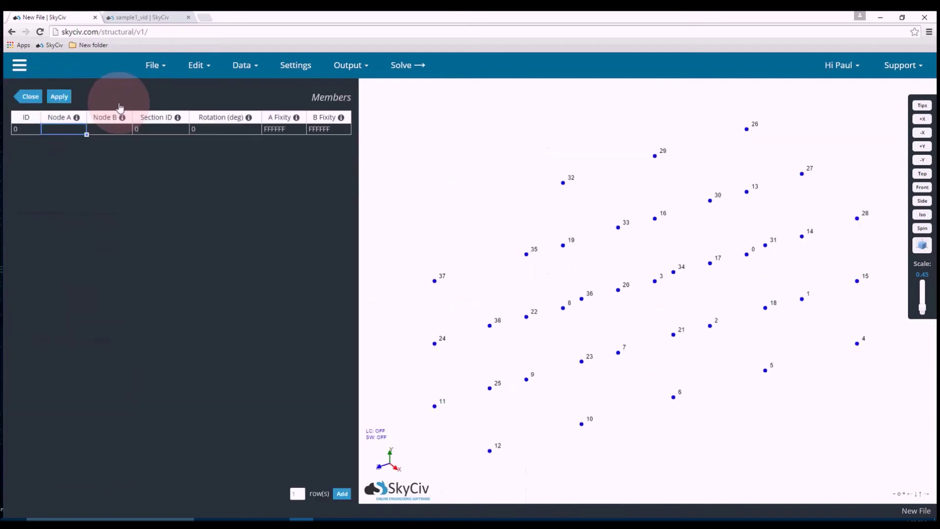
{"action": "key", "text": "ctrl+v"}
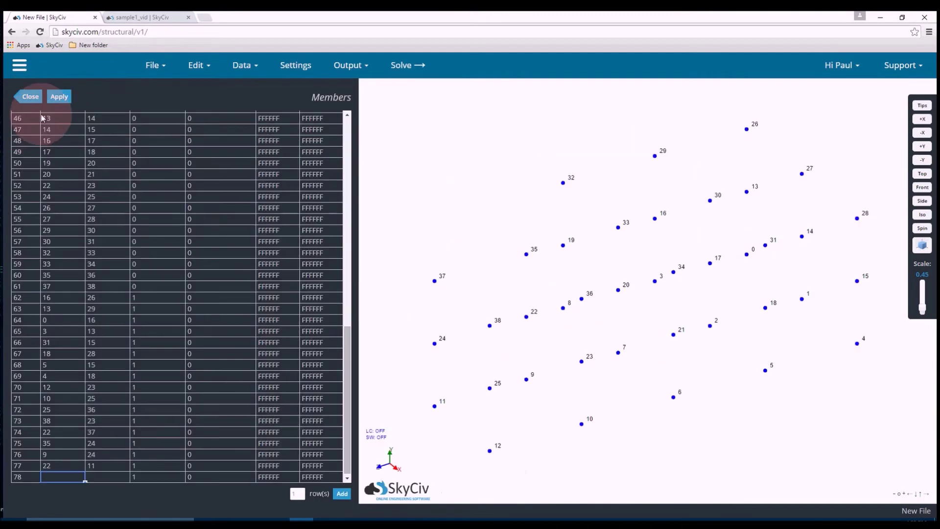
{"action": "left_click", "coordinate": [59, 97]}
{"action": "scroll", "coordinate": [162, 284], "scroll_direction": "up", "scroll_amount": 10}
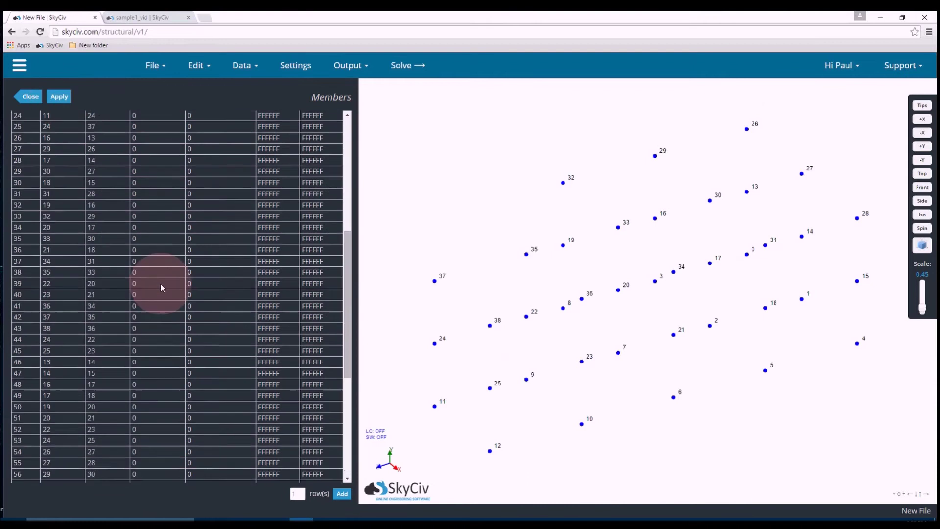
{"action": "left_click", "coordinate": [60, 97]}
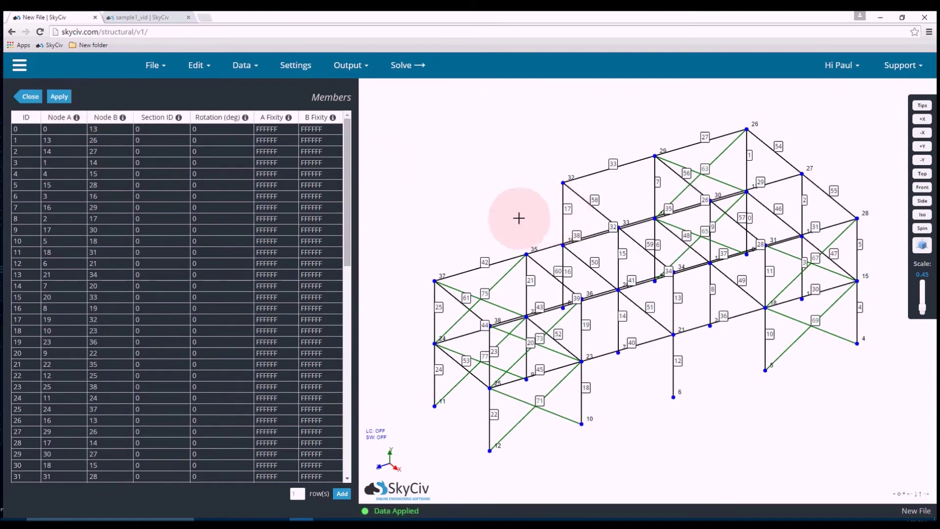
Rotate the frame to inspect it and select the section IDs of members 62–77.
{"action": "mouse_move", "coordinate": [518, 223]}
{"action": "left_mouse_down"}
{"action": "mouse_move", "coordinate": [510, 212]}
{"action": "mouse_move", "coordinate": [514, 222]}
{"action": "left_mouse_up"}
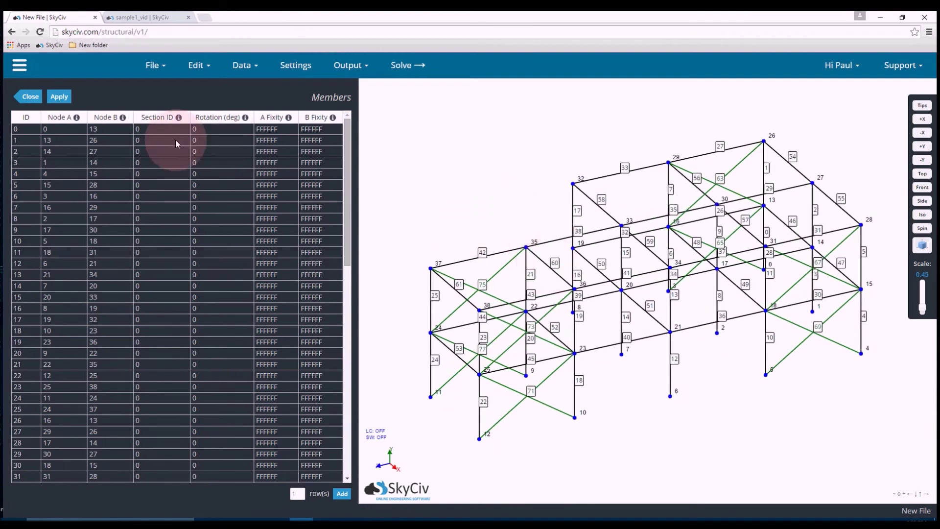
{"action": "left_click_drag", "start_coordinate": [159, 130], "coordinate": [183, 389]}
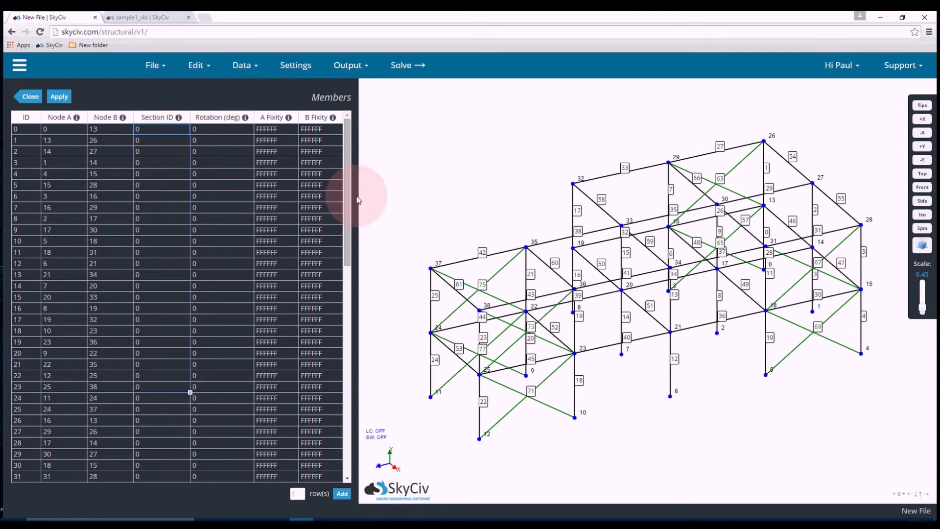
{"action": "left_click_drag", "start_coordinate": [346, 191], "coordinate": [343, 420]}
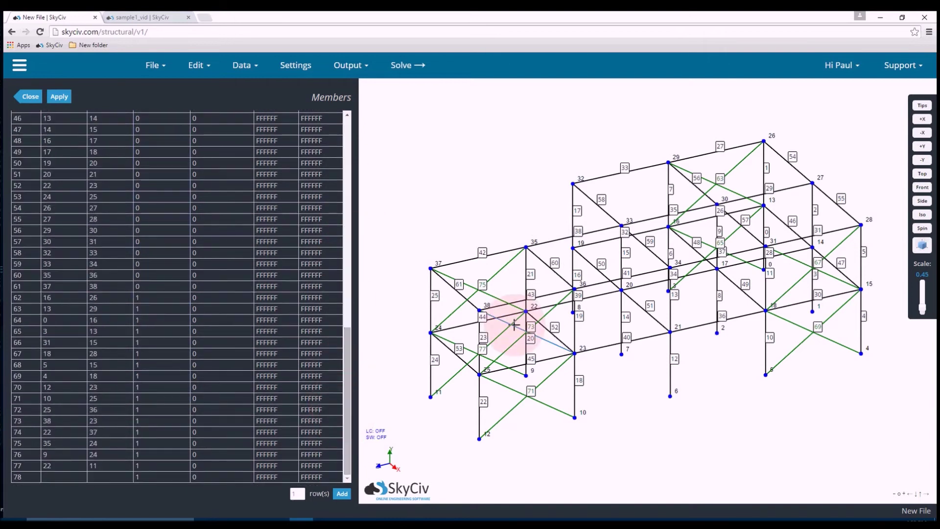
{"action": "left_click_drag", "start_coordinate": [155, 298], "coordinate": [147, 342]}
Open the Section Builder for section 0 and choose the I-Beam shape.
{"action": "left_click", "coordinate": [33, 96]}
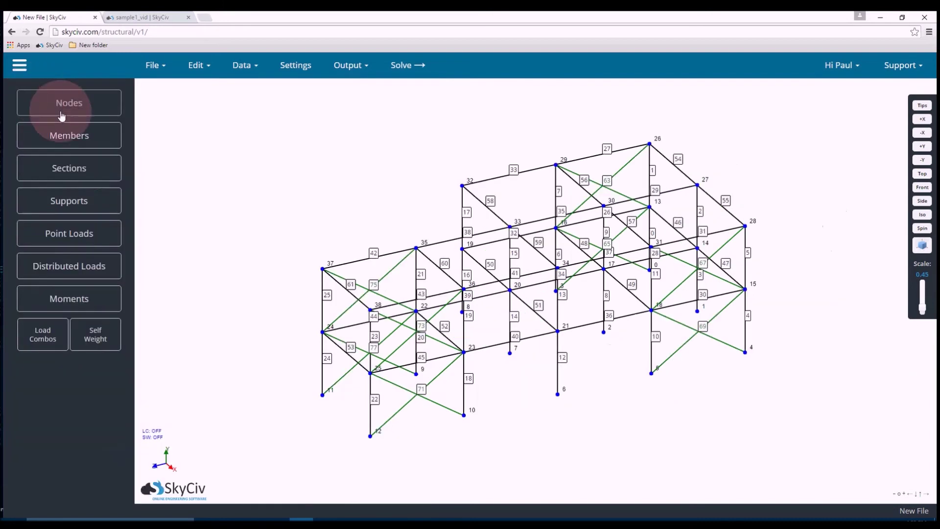
{"action": "left_click", "coordinate": [86, 168]}
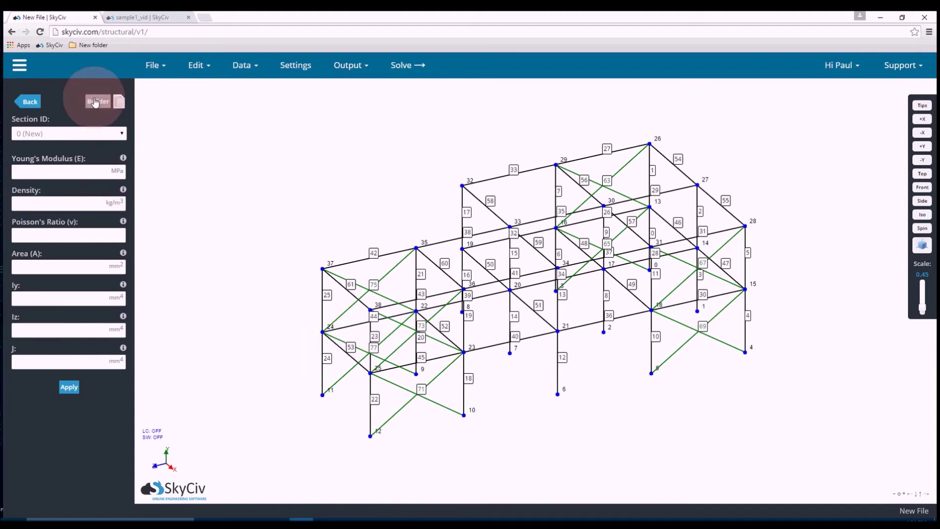
{"action": "left_click", "coordinate": [44, 133]}
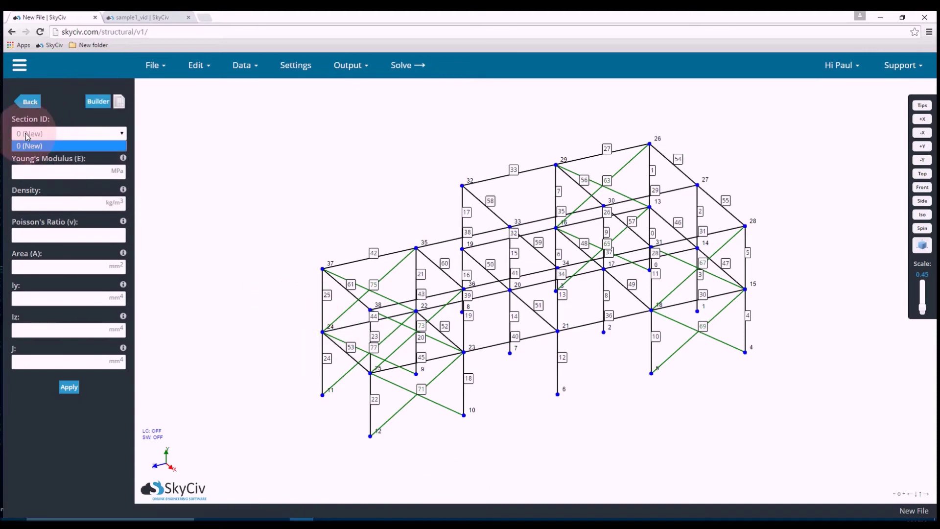
{"action": "left_click", "coordinate": [46, 133]}
{"action": "left_click", "coordinate": [98, 109]}
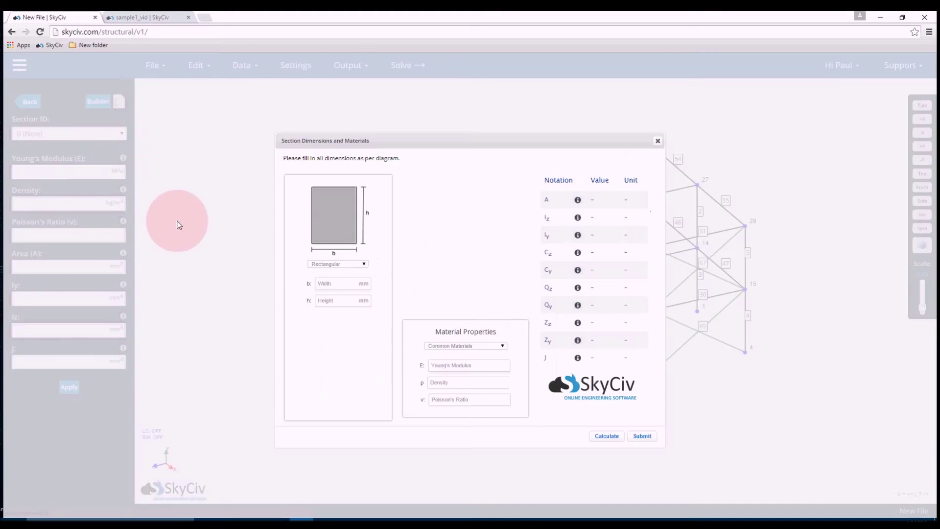
{"action": "left_click", "coordinate": [327, 264]}
{"action": "left_click", "coordinate": [337, 298]}
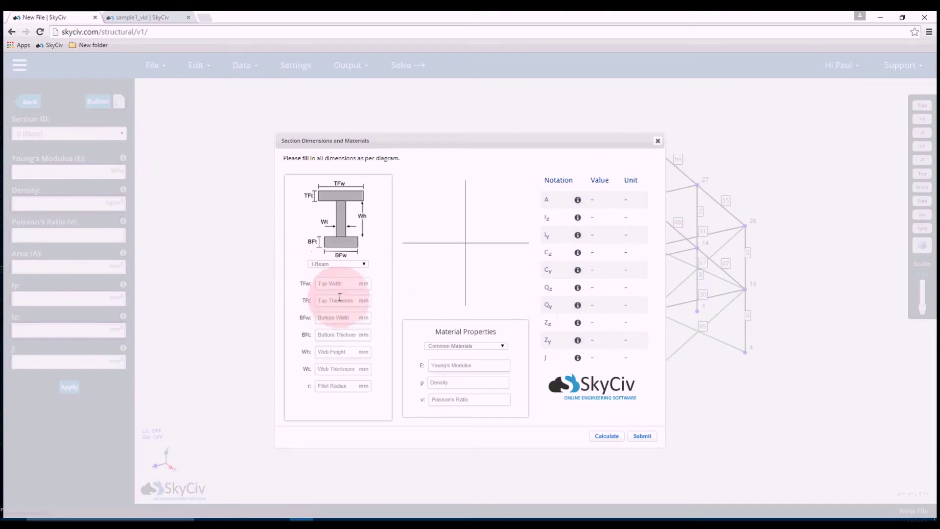
Enter I-beam dimensions: 120×8 mm flanges, 100 mm web height, 10 mm web thickness.
{"action": "left_click", "coordinate": [365, 283]}
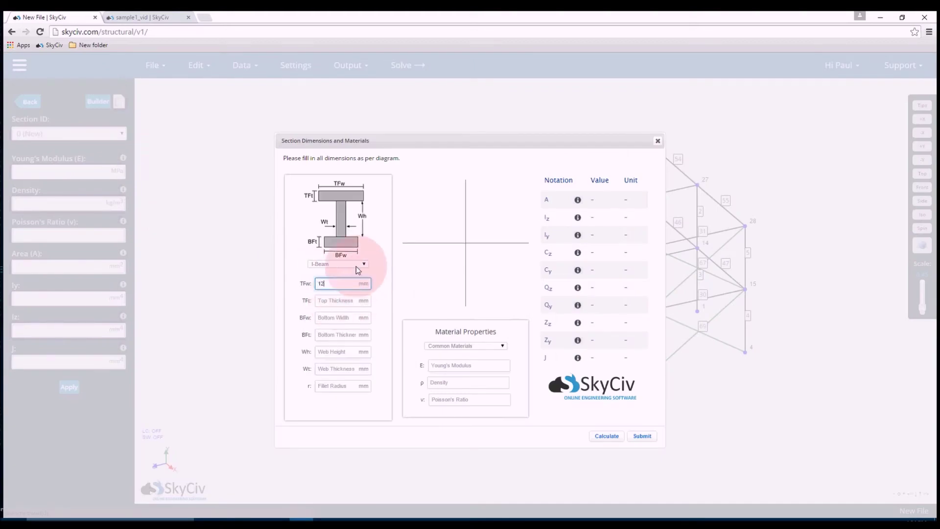
{"action": "type", "text": "120"}
{"action": "left_click", "coordinate": [343, 300]}
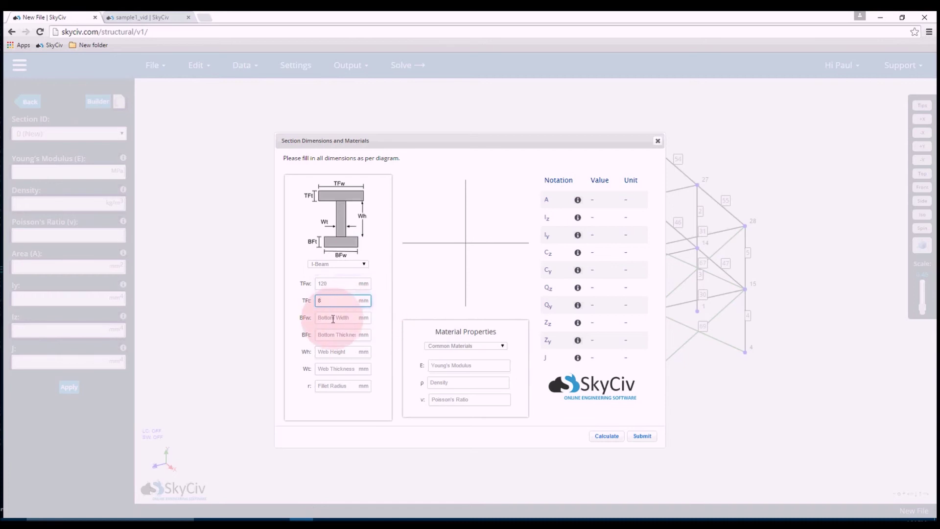
{"action": "left_click", "coordinate": [367, 316]}
{"action": "type", "text": "120"}
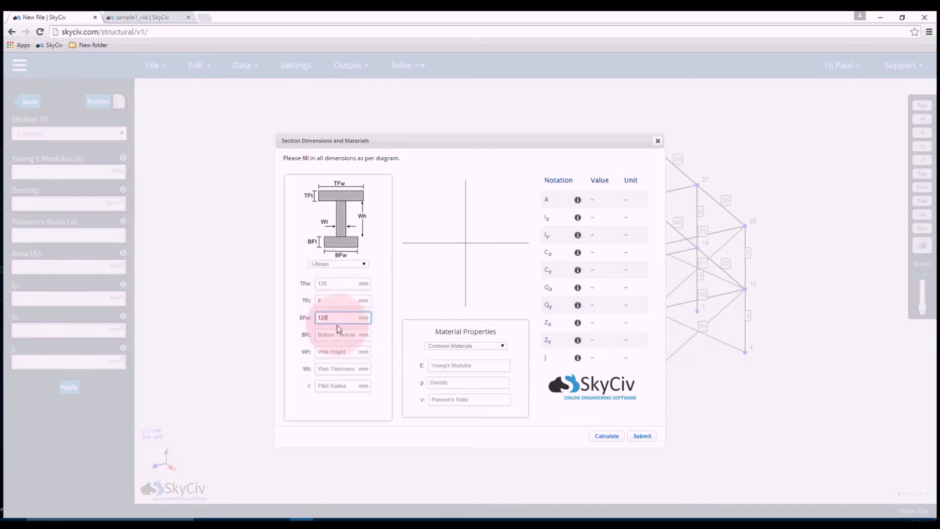
{"action": "left_click", "coordinate": [343, 334]}
{"action": "type", "text": "8"}
{"action": "left_click", "coordinate": [338, 351]}
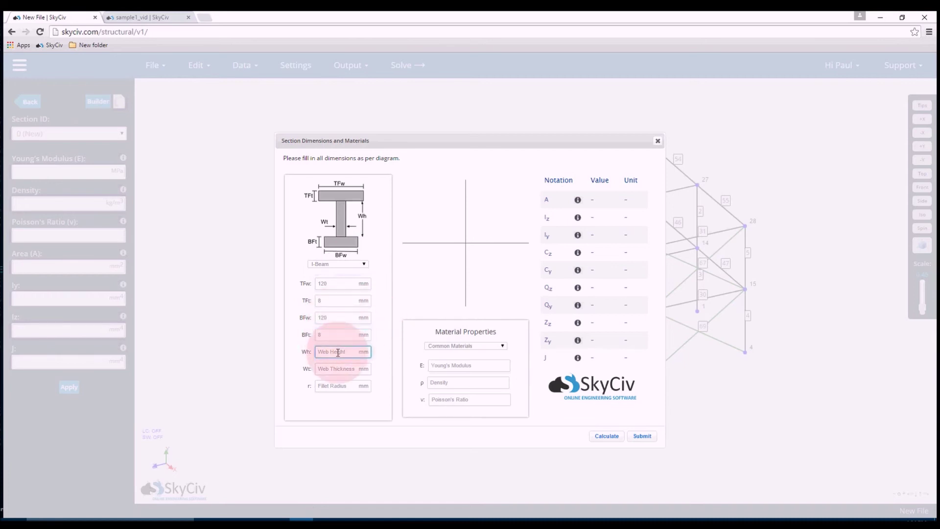
{"action": "type", "text": "100"}
{"action": "left_click", "coordinate": [321, 369]}
{"action": "type", "text": "10"}
Calculate the I-beam preview and assign Structural Steel as its material.
{"action": "left_click", "coordinate": [351, 406]}
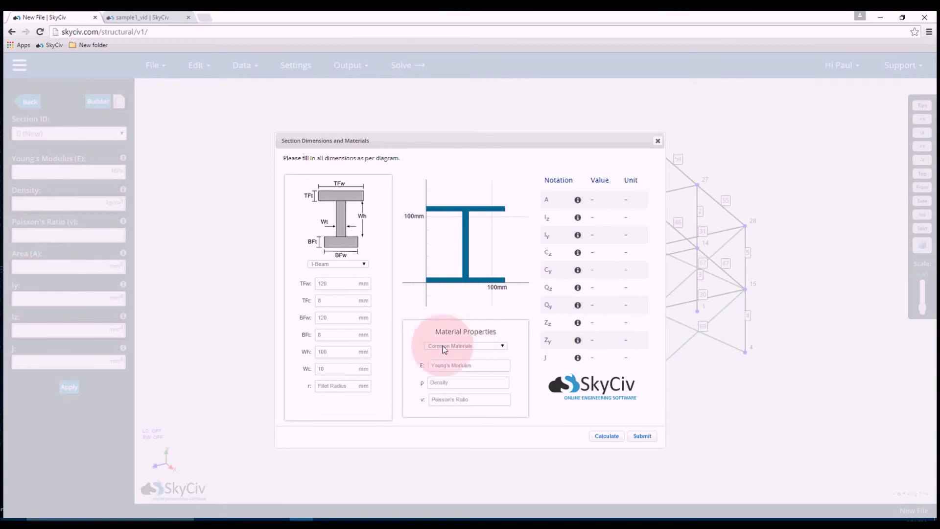
{"action": "left_click", "coordinate": [455, 346]}
{"action": "left_click", "coordinate": [446, 359]}
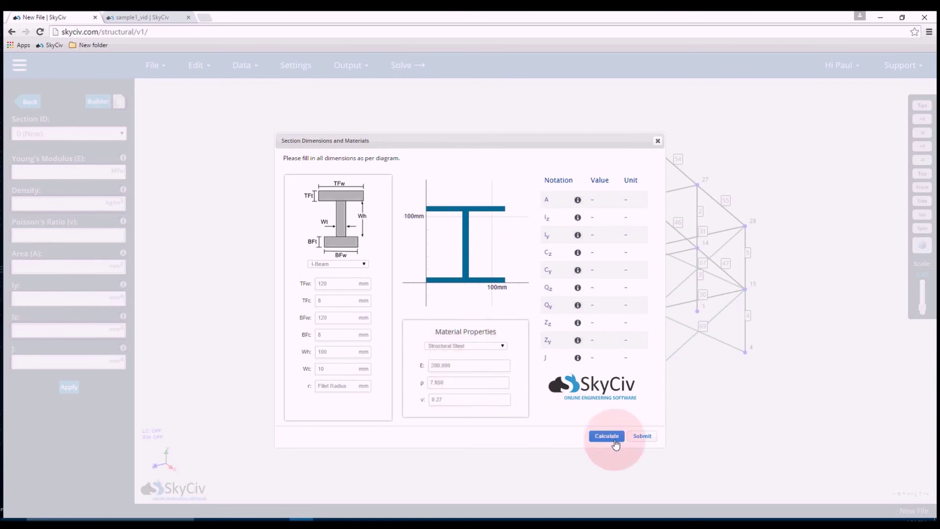
Submit the I-beam as section 0 and start section 1 as a hollow rectangular shape.
{"action": "left_click", "coordinate": [641, 437]}
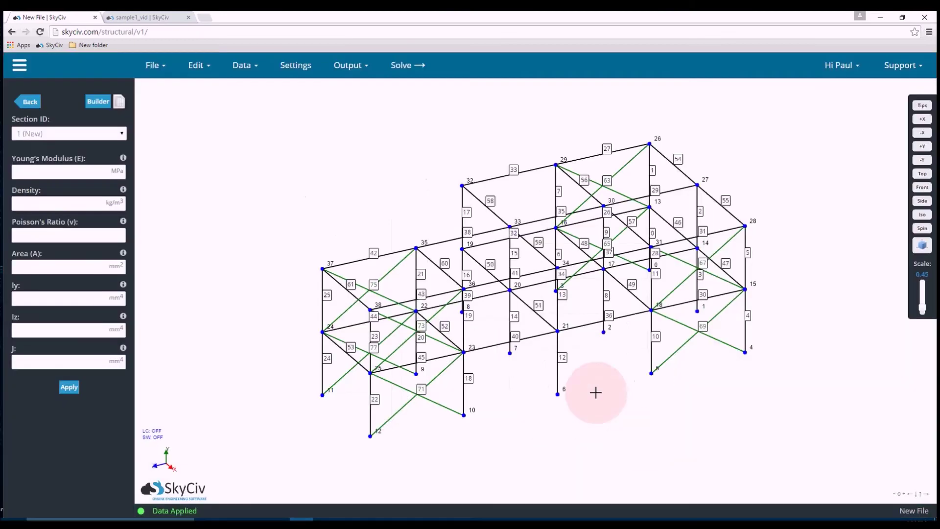
{"action": "left_click", "coordinate": [26, 135]}
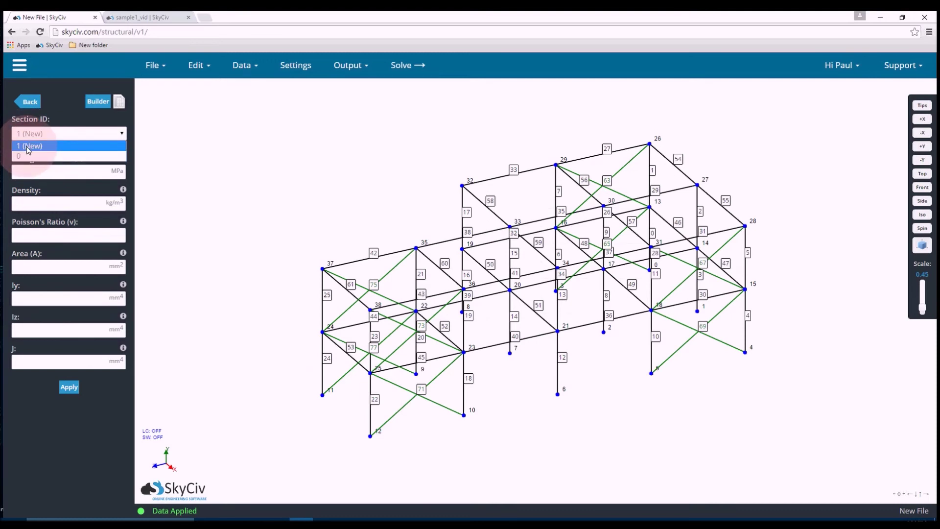
{"action": "left_click", "coordinate": [27, 146]}
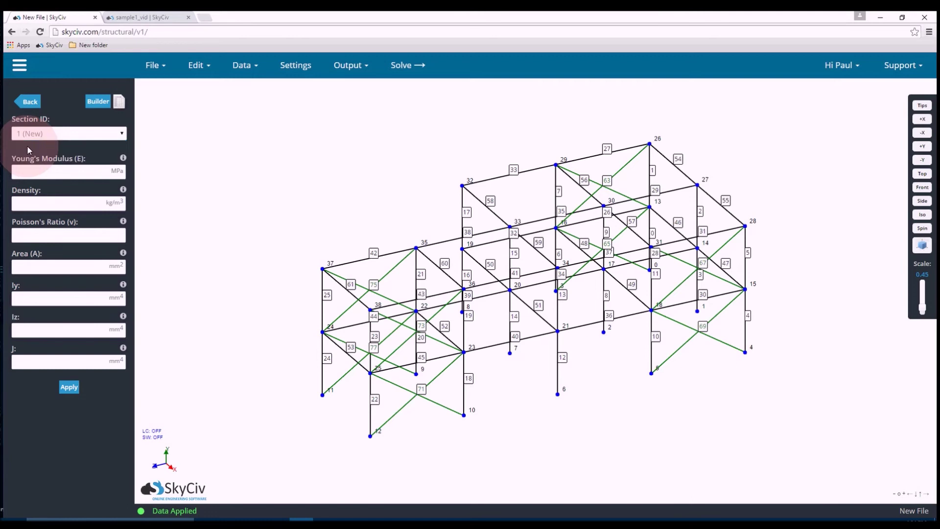
{"action": "left_click", "coordinate": [98, 102]}
{"action": "left_click", "coordinate": [360, 264]}
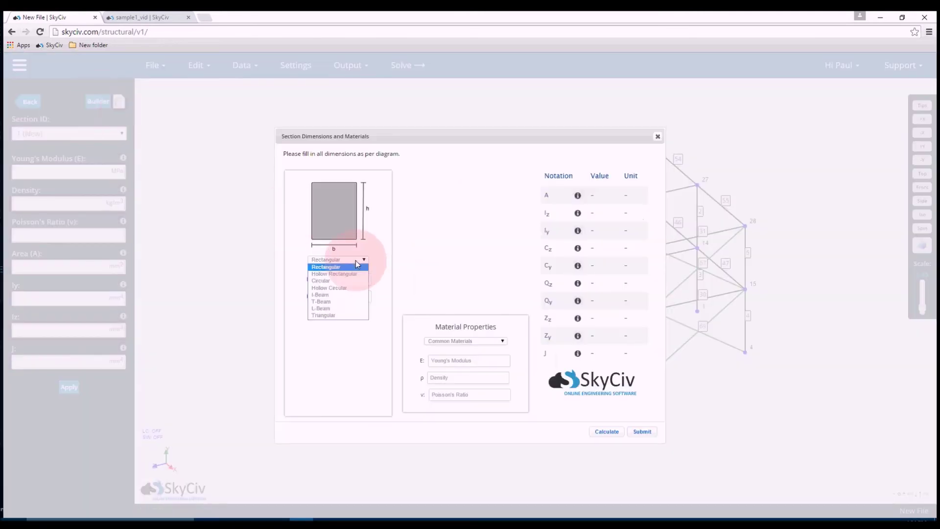
{"action": "left_click", "coordinate": [338, 275]}
Enter a 100×40 mm hollow rectangle with a 90×30 mm void in Structural Steel.
{"action": "left_click", "coordinate": [334, 280]}
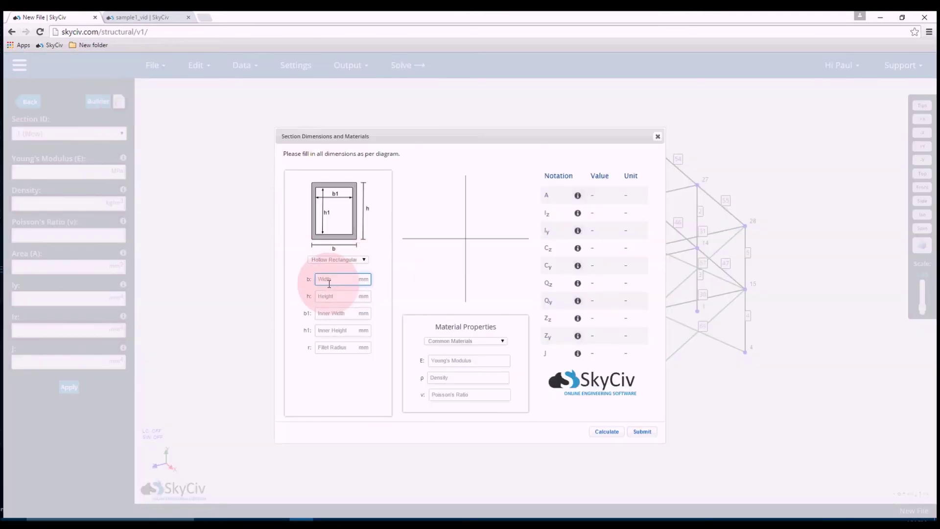
{"action": "type", "text": "100"}
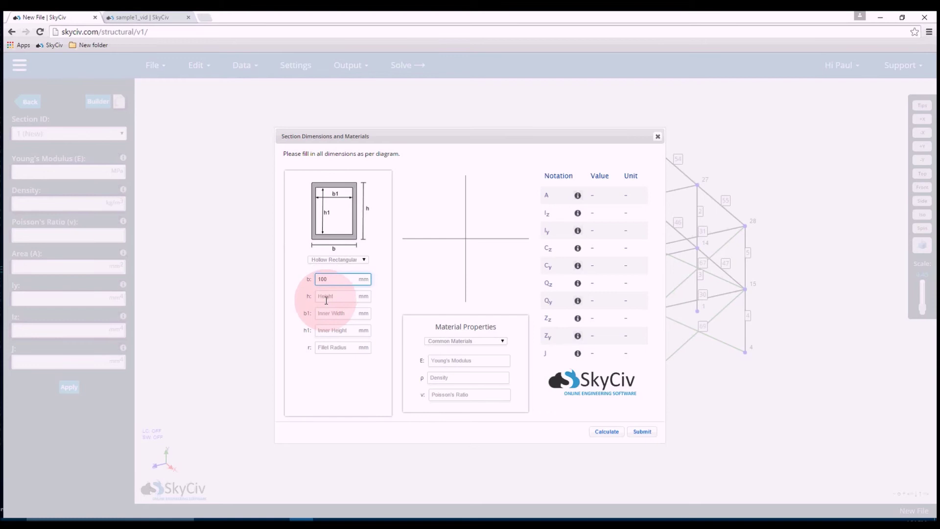
{"action": "type", "text": "040"}
{"action": "left_click", "coordinate": [343, 315]}
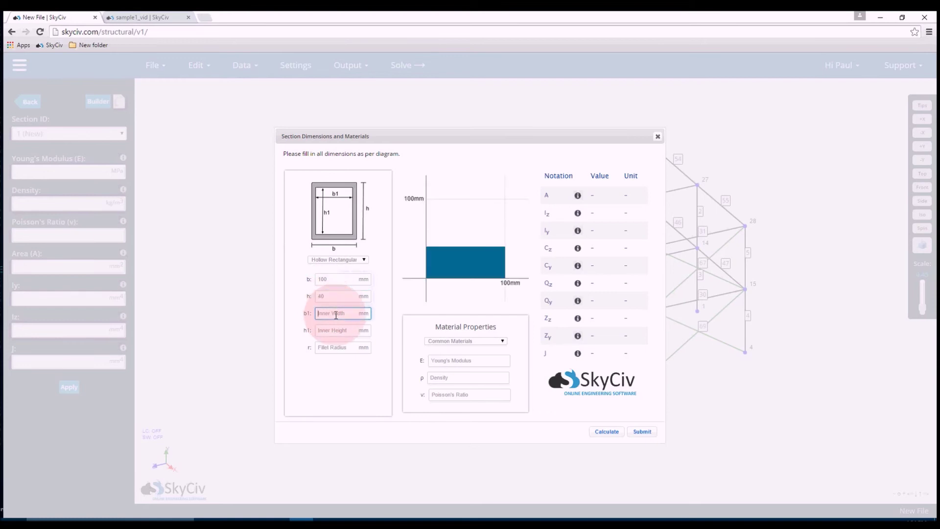
{"action": "type", "text": "90"}
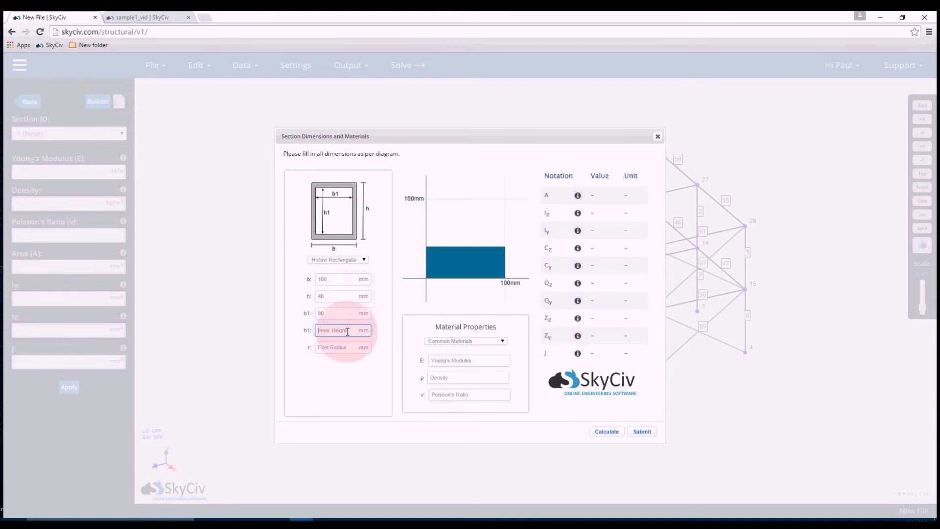
{"action": "left_click", "coordinate": [348, 331]}
{"action": "type", "text": "30"}
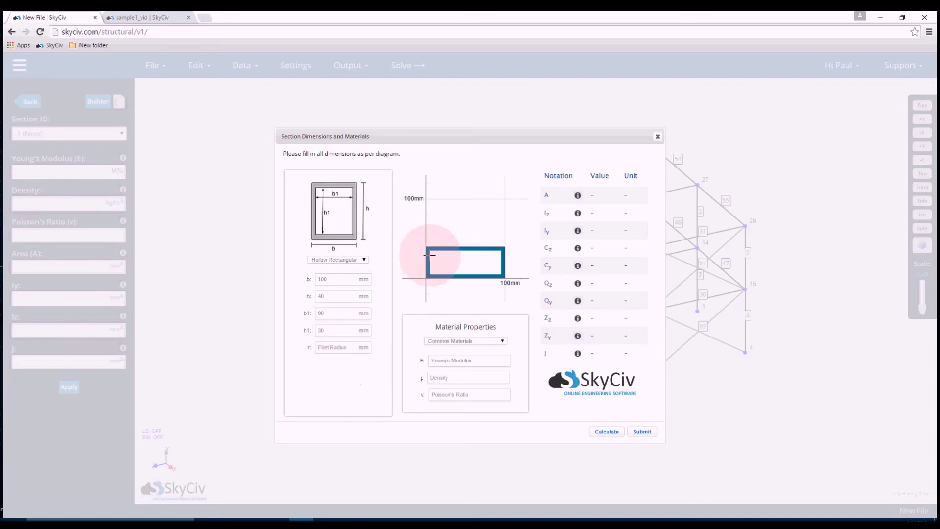
{"action": "left_click", "coordinate": [406, 346]}
{"action": "left_click", "coordinate": [461, 341]}
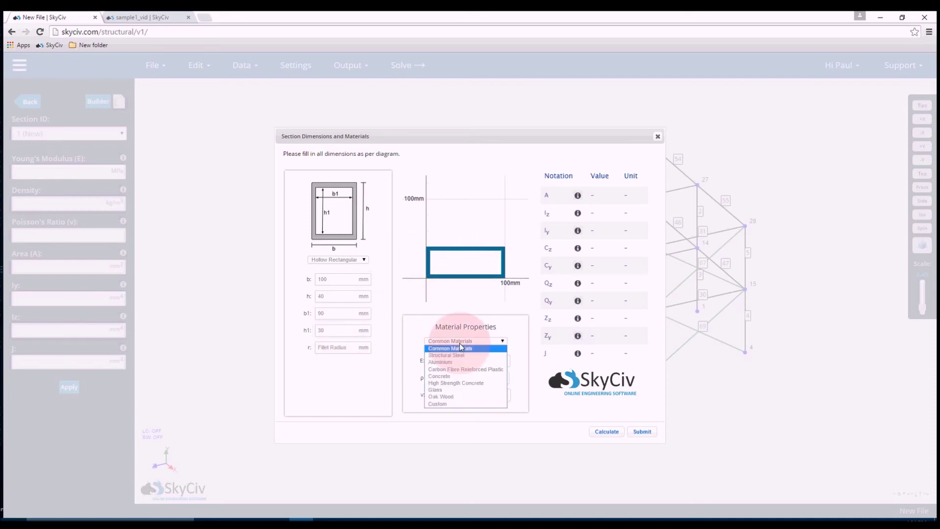
{"action": "left_click", "coordinate": [457, 355]}
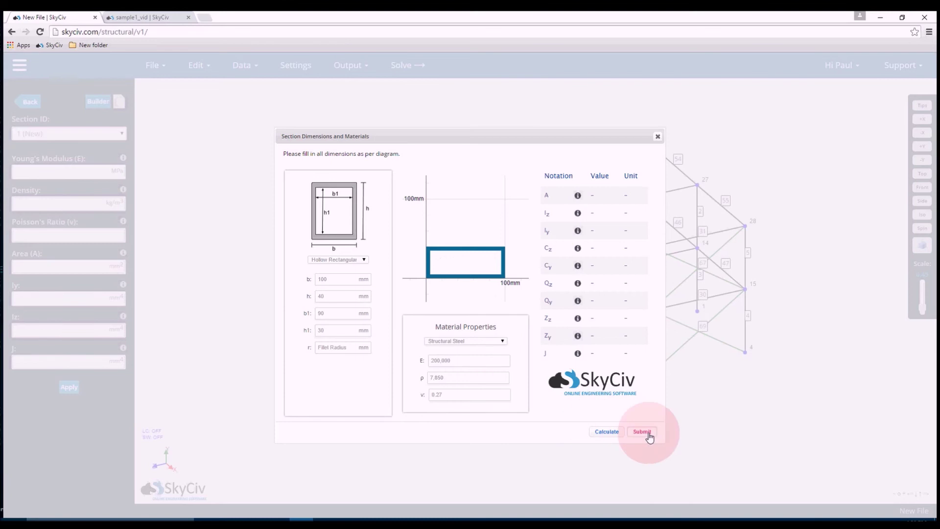
Submit the hollow section, check the defined sections and return to the main data menu.
{"action": "left_click", "coordinate": [642, 432]}
{"action": "left_click", "coordinate": [99, 137]}
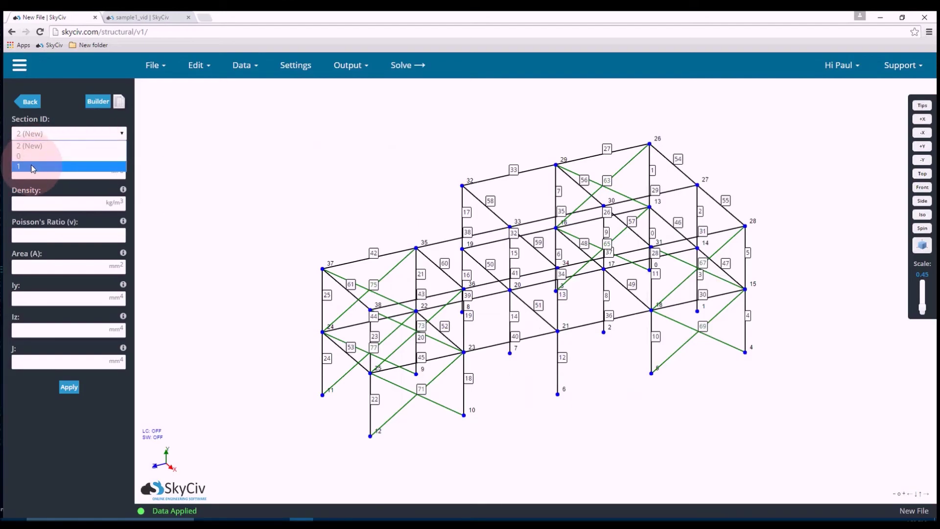
{"action": "left_click", "coordinate": [30, 102]}
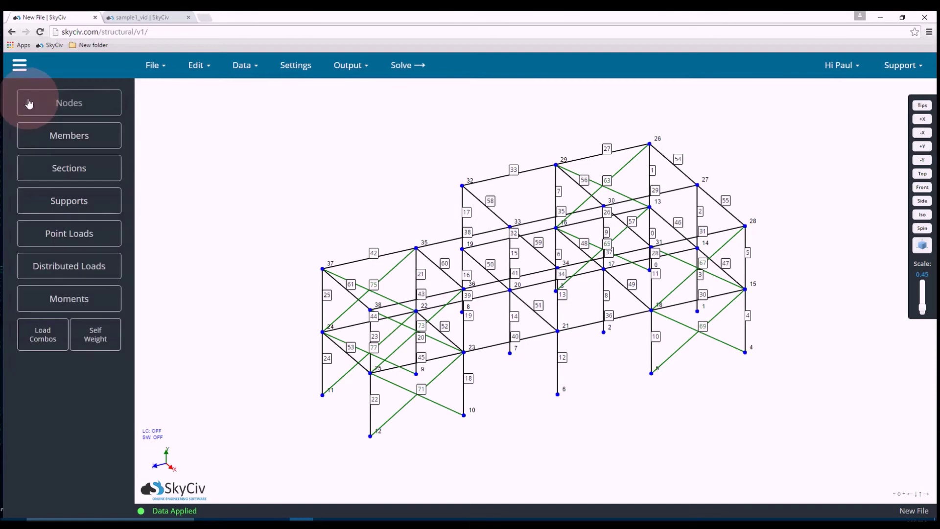
Open the Supports editor and rotate the frame to expose the column bases.
{"action": "left_click", "coordinate": [72, 204]}
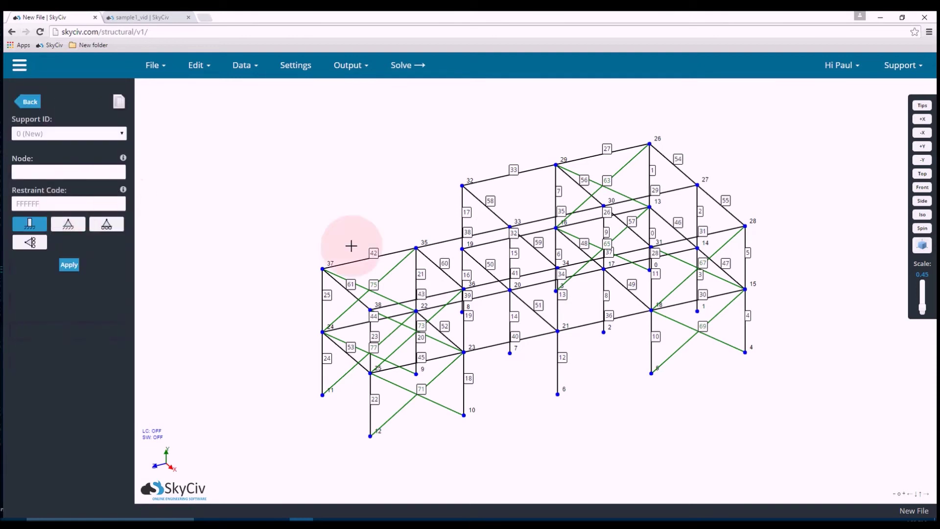
{"action": "left_click_drag", "start_coordinate": [611, 362], "coordinate": [563, 379]}
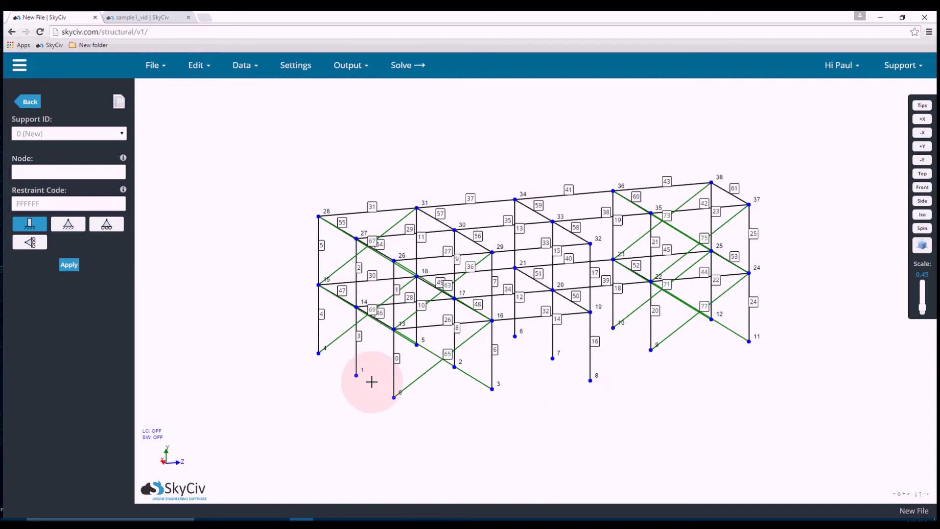
{"action": "left_click_drag", "start_coordinate": [539, 402], "coordinate": [519, 399]}
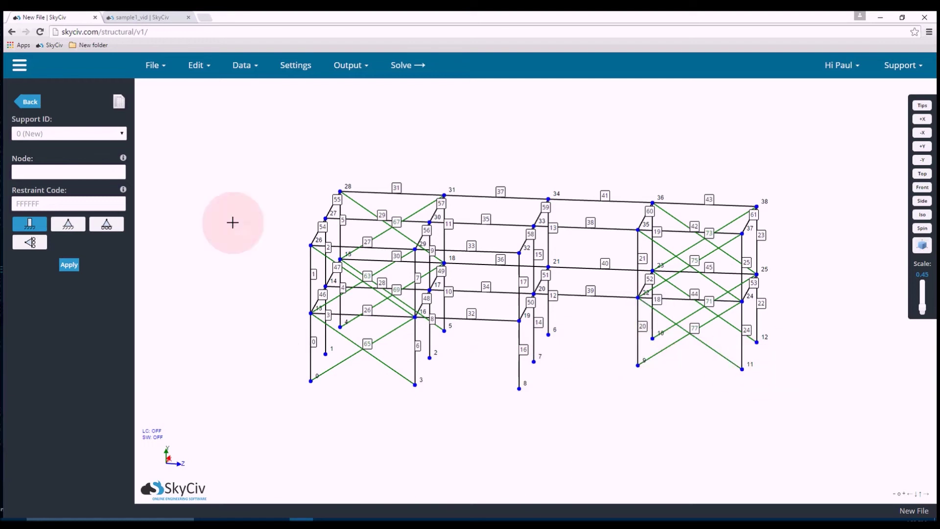
Enter support nodes 0 through 12 in the Supports table.
{"action": "left_click", "coordinate": [118, 104]}
{"action": "left_click", "coordinate": [111, 129]}
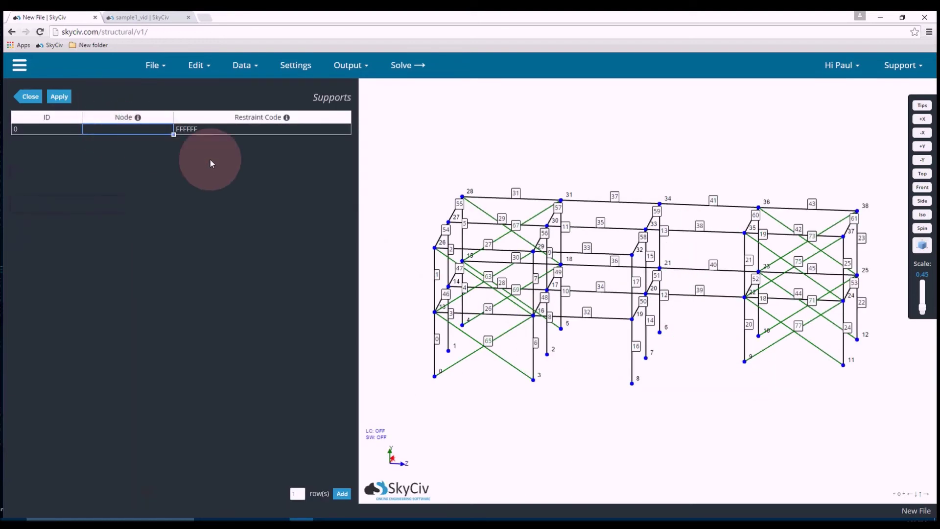
{"action": "type", "text": "0"}
{"action": "key", "text": "Return"}
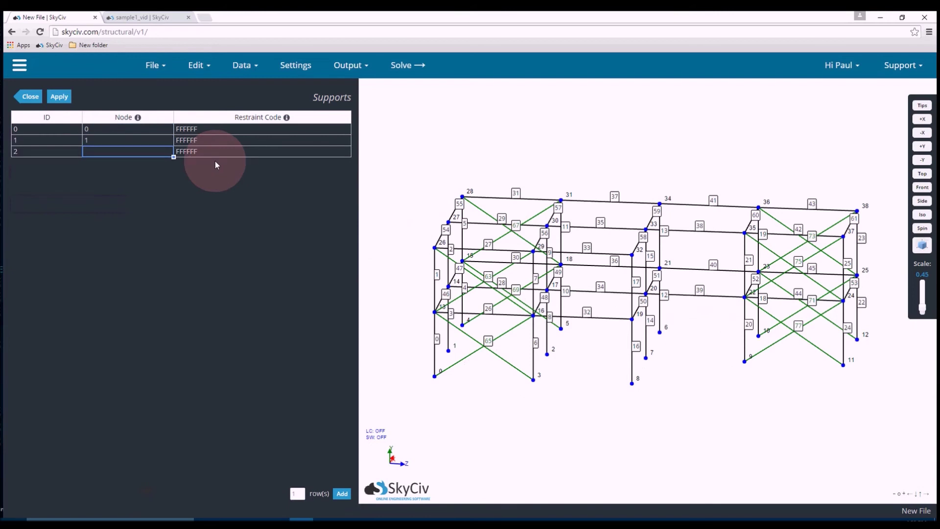
{"action": "type", "text": "2"}
{"action": "key", "text": "Return"}
{"action": "type", "text": "3"}
{"action": "key", "text": "Return"}
{"action": "type", "text": "4"}
{"action": "key", "text": "Return"}
{"action": "type", "text": "5"}
{"action": "key", "text": "Return"}
{"action": "type", "text": "6"}
{"action": "key", "text": "Return"}
{"action": "type", "text": "7"}
{"action": "key", "text": "Return"}
{"action": "type", "text": "8"}
{"action": "key", "text": "Return"}
{"action": "type", "text": "9"}
{"action": "key", "text": "Return"}
{"action": "type", "text": "10"}
{"action": "key", "text": "Return"}
{"action": "type", "text": "11"}
{"action": "key", "text": "Return"}
{"action": "type", "text": "12"}
{"action": "key", "text": "Return"}
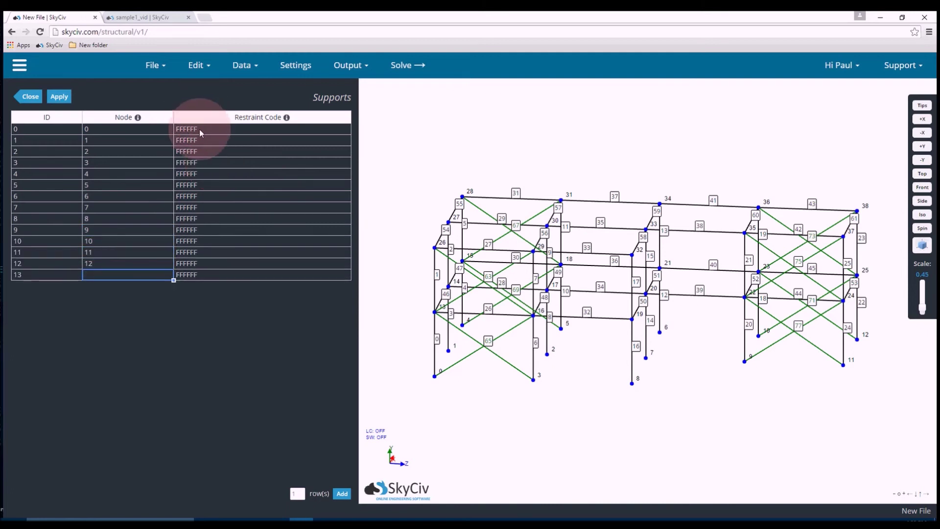
Keep FFFFFF fixed restraints on all rows, apply the supports and close the table.
{"action": "left_click_drag", "start_coordinate": [198, 130], "coordinate": [206, 264]}
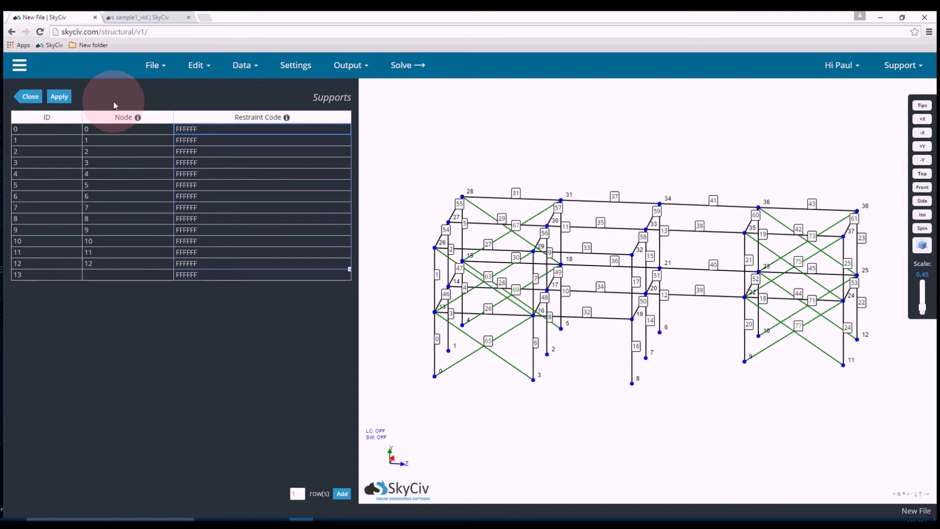
{"action": "left_click", "coordinate": [59, 96]}
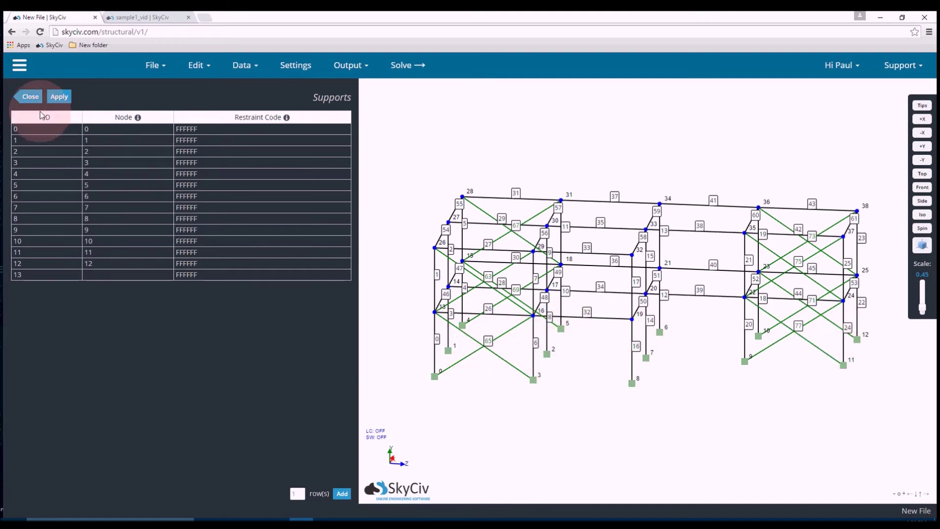
{"action": "left_click", "coordinate": [28, 97]}
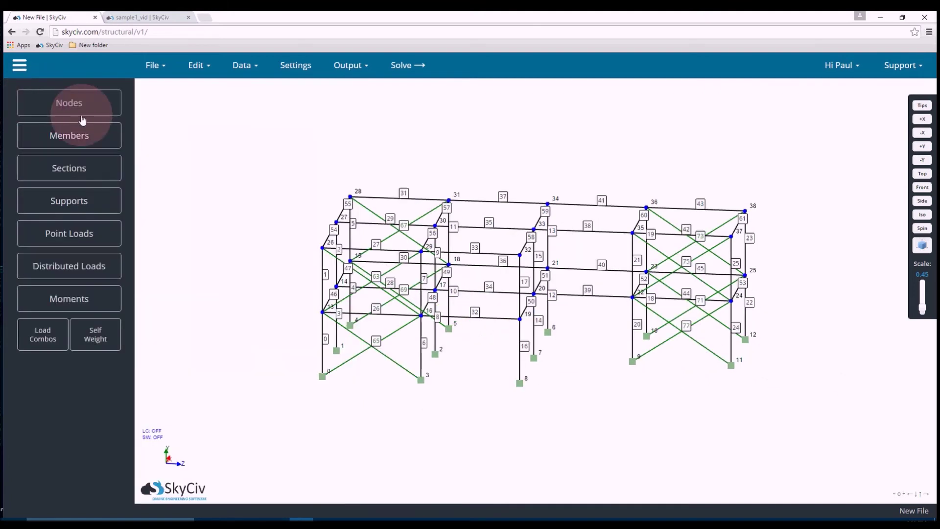
Switch self-weight on with gravity −1 in Y and apply it.
{"action": "left_click", "coordinate": [94, 333]}
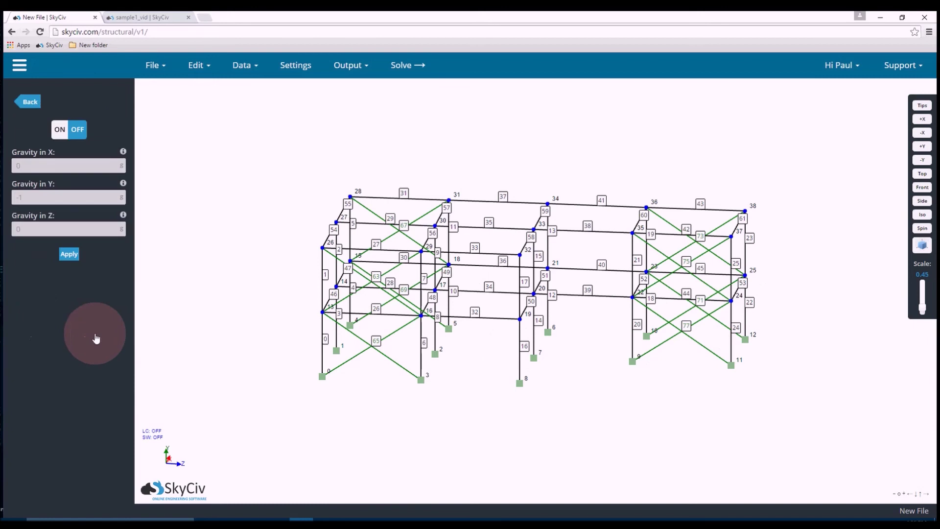
{"action": "left_click", "coordinate": [60, 130]}
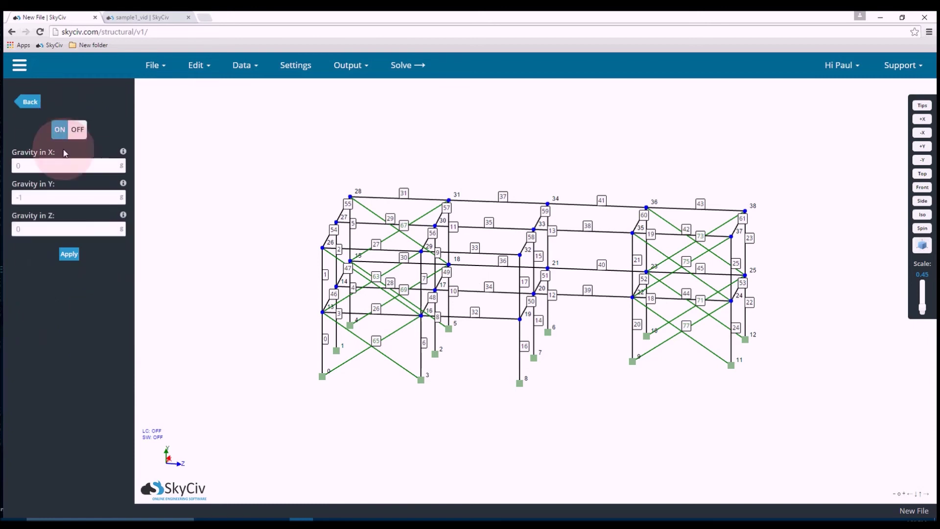
{"action": "left_click", "coordinate": [70, 256]}
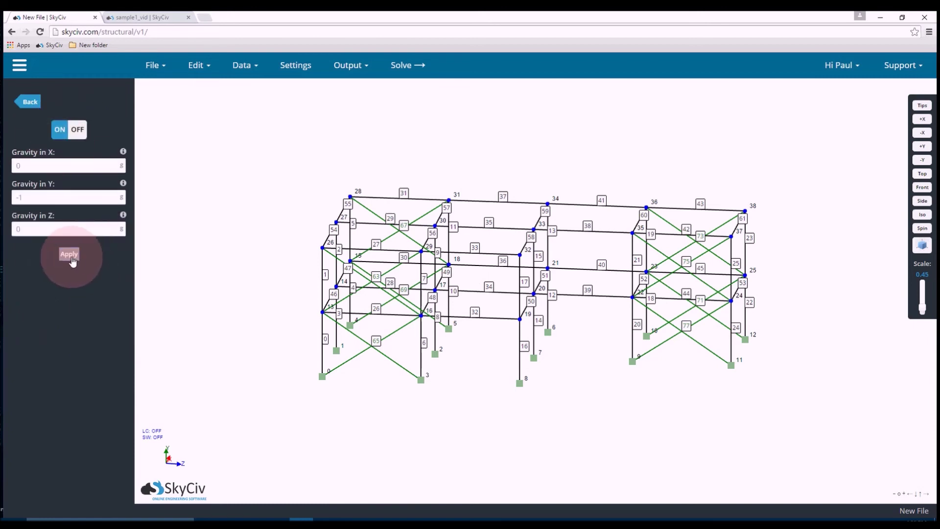
{"action": "left_click", "coordinate": [30, 101]}
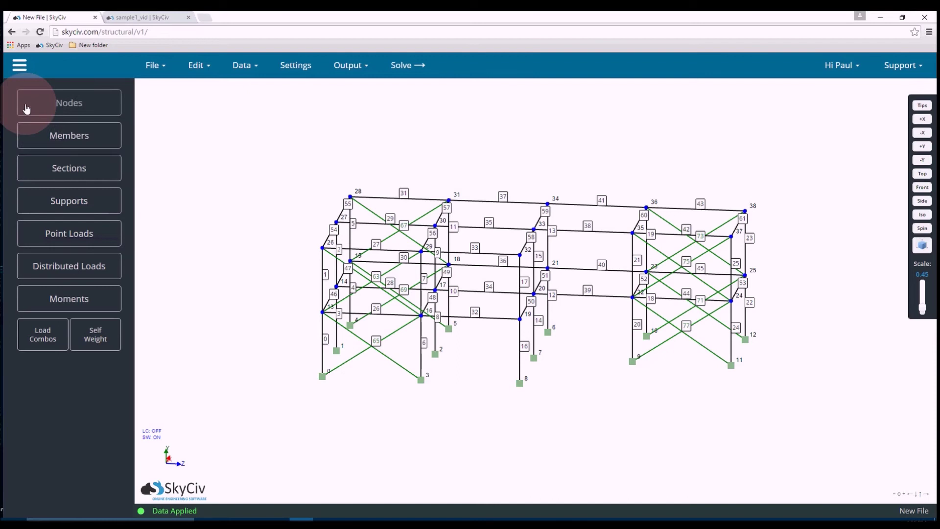
Set the self-weight factor to 1 in the load combination (LC: 1*SW).
{"action": "left_click", "coordinate": [44, 333]}
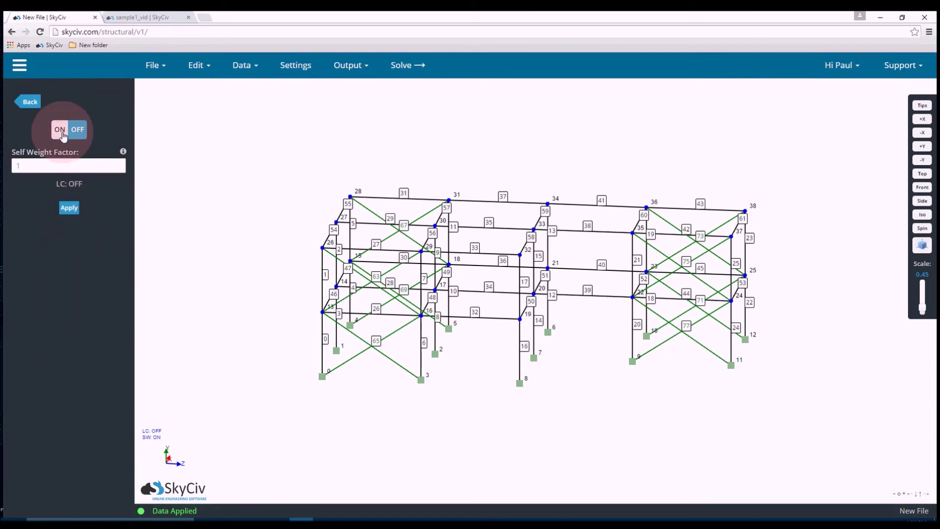
{"action": "double_click", "coordinate": [39, 165]}
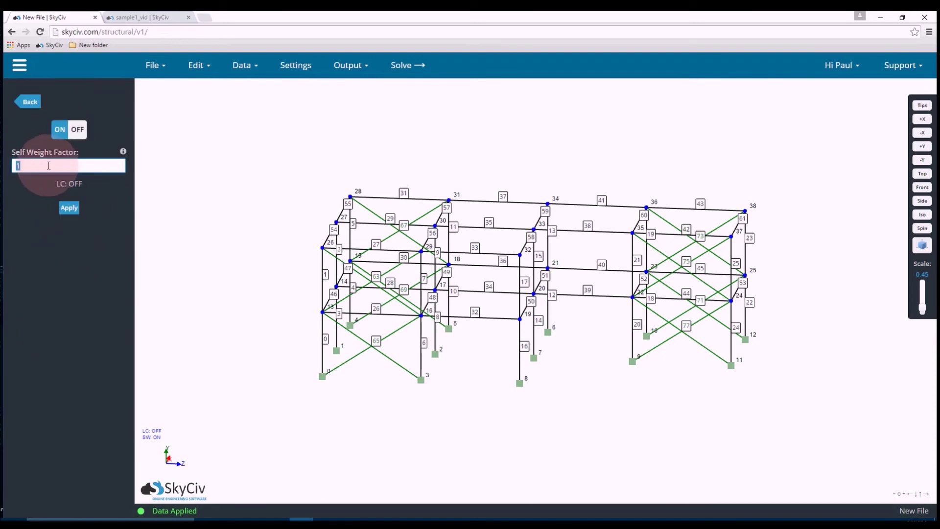
{"action": "left_click", "coordinate": [71, 209]}
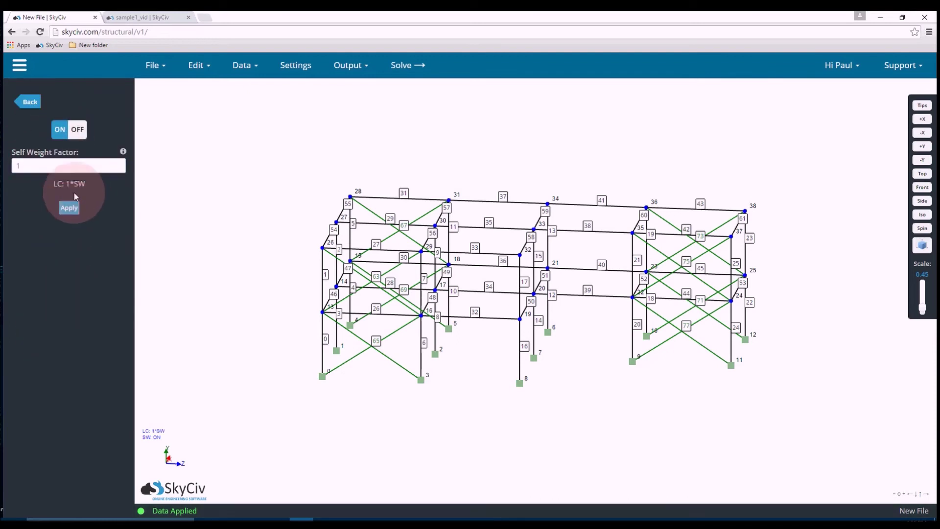
{"action": "left_click", "coordinate": [30, 101]}
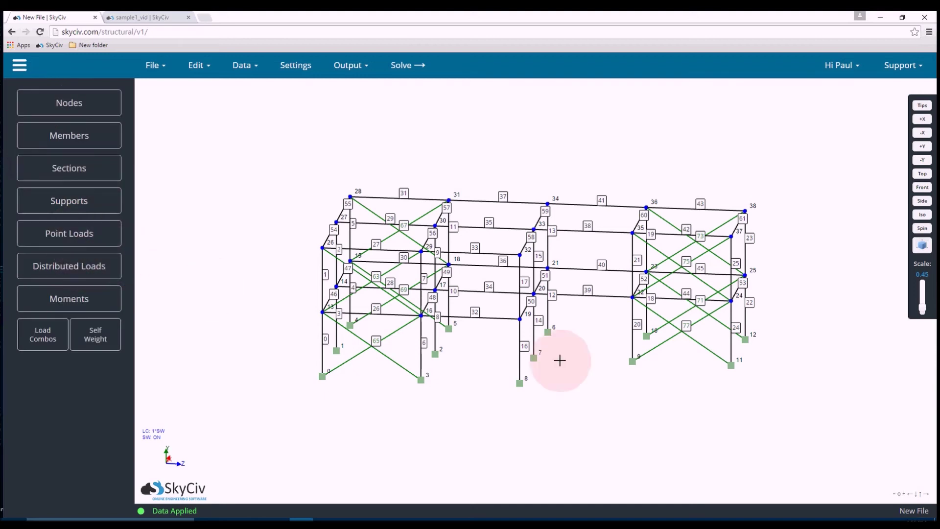
Load members 30, 47, 28 and 49 with a −5 kN/m Y distributed load at start and end.
{"action": "left_click_drag", "start_coordinate": [325, 357], "coordinate": [294, 335]}
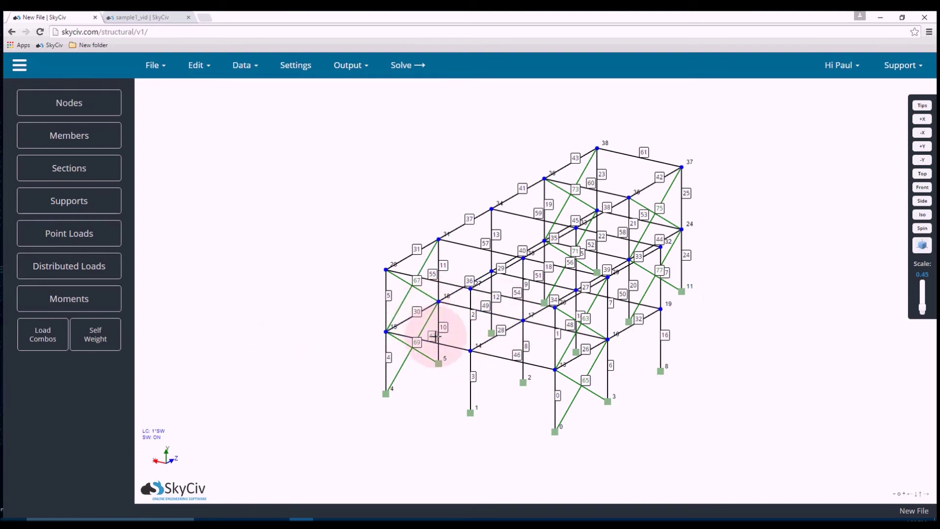
{"action": "left_click", "coordinate": [94, 270]}
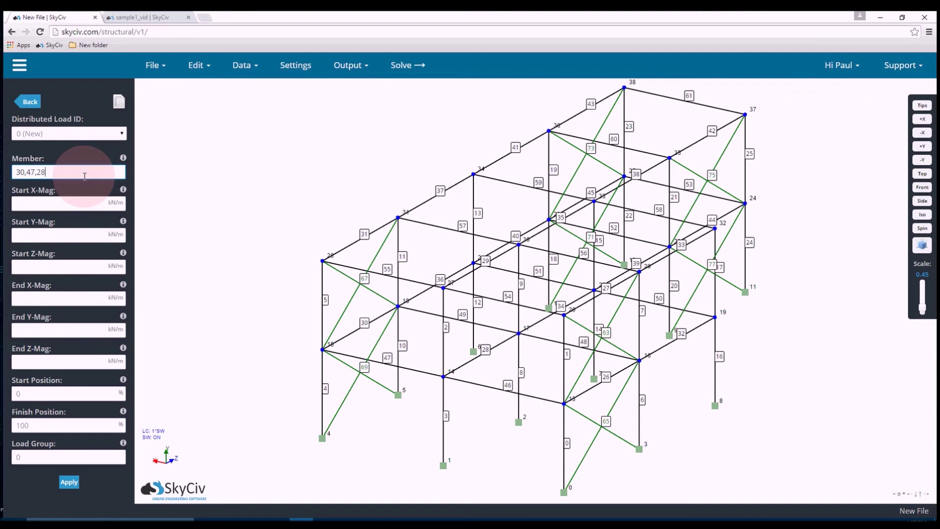
{"action": "left_click", "coordinate": [66, 202]}
{"action": "left_click", "coordinate": [64, 234]}
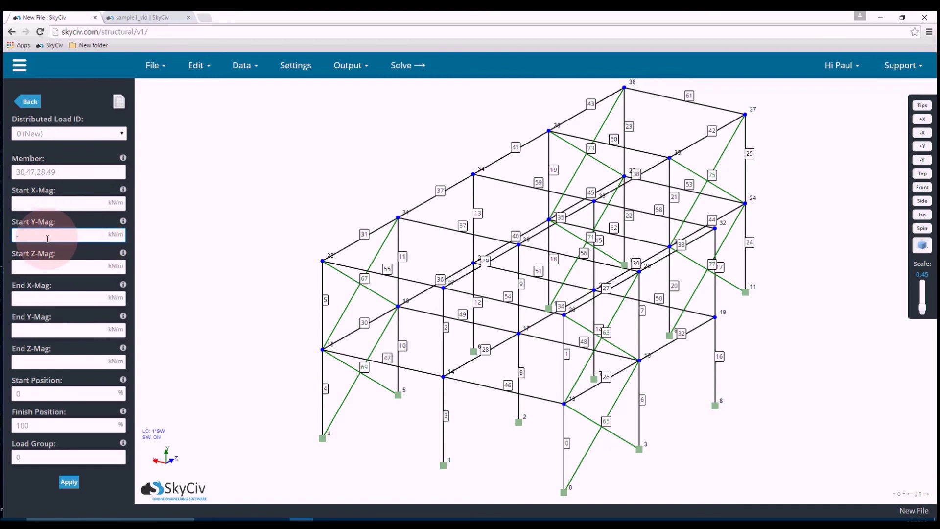
{"action": "type", "text": "-5"}
{"action": "left_click", "coordinate": [30, 331]}
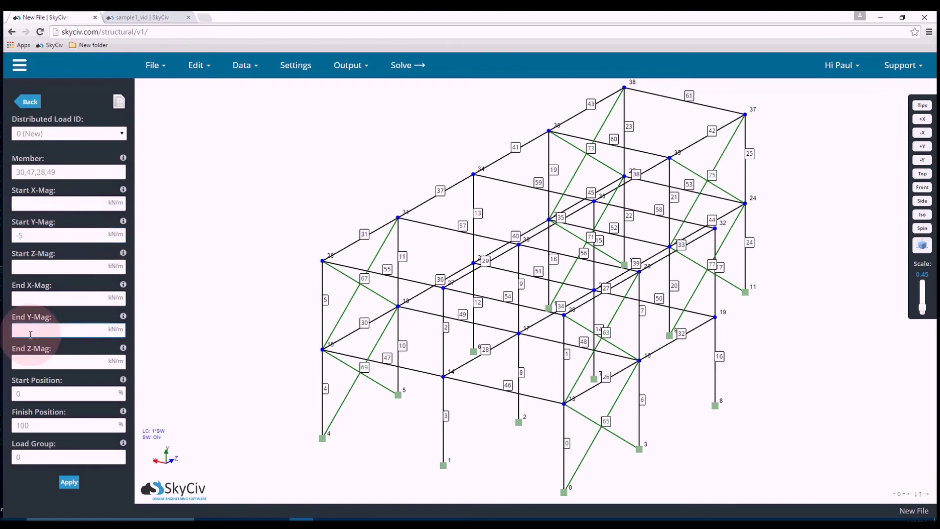
{"action": "left_click", "coordinate": [65, 485]}
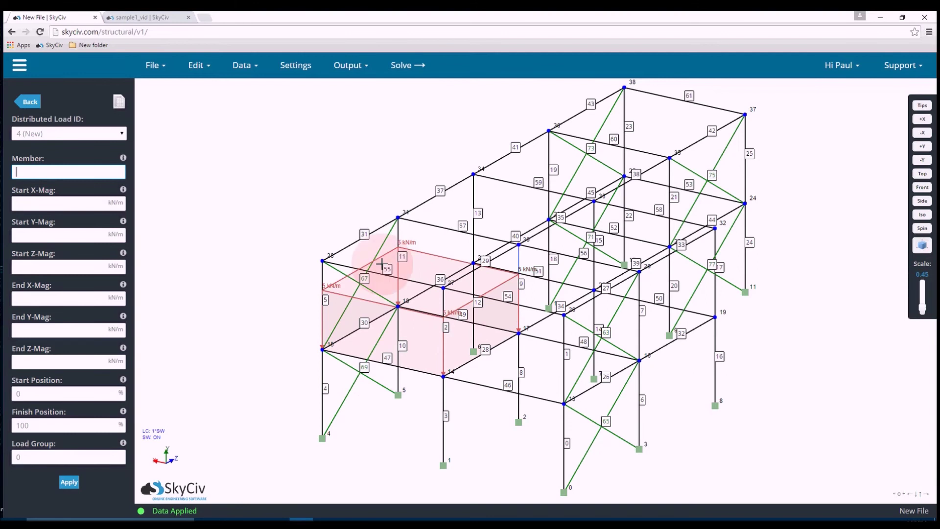
Give members 44, 53, 45 and 52 a −8 kN/m Y distributed load at start and end.
{"action": "left_click", "coordinate": [36, 103]}
{"action": "left_click", "coordinate": [245, 203]}
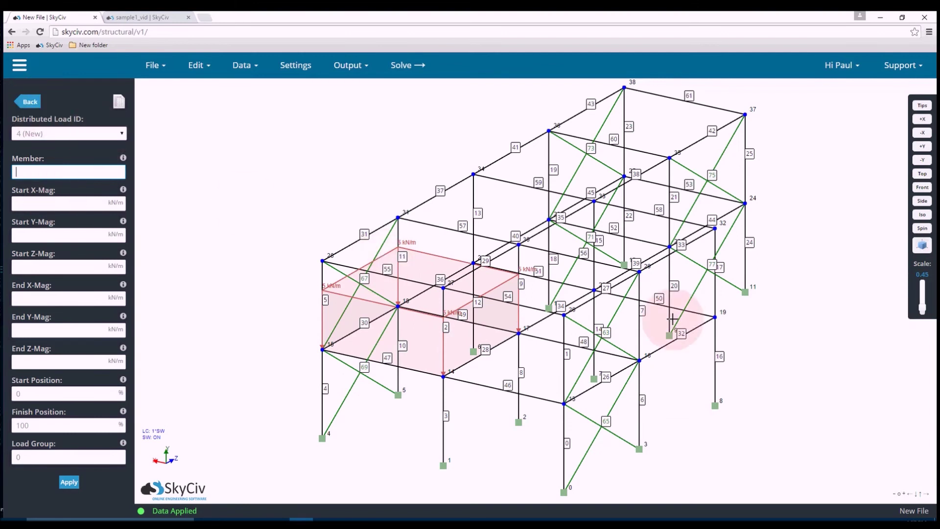
{"action": "left_click_drag", "start_coordinate": [734, 319], "coordinate": [361, 331]}
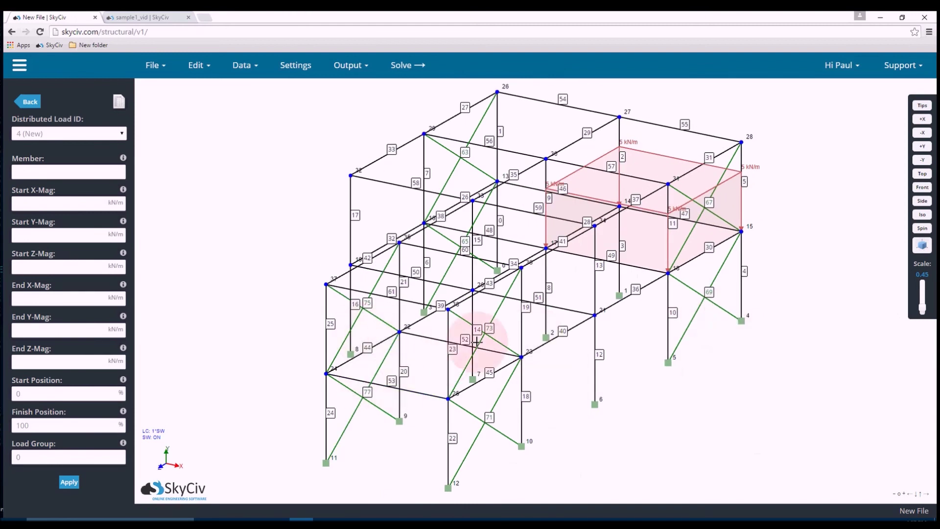
{"action": "left_click", "coordinate": [61, 174]}
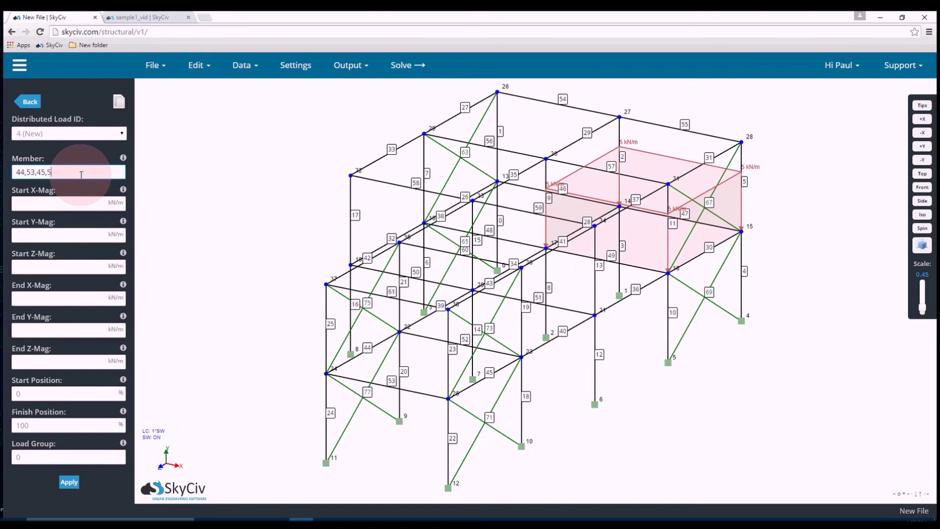
{"action": "left_click", "coordinate": [58, 237]}
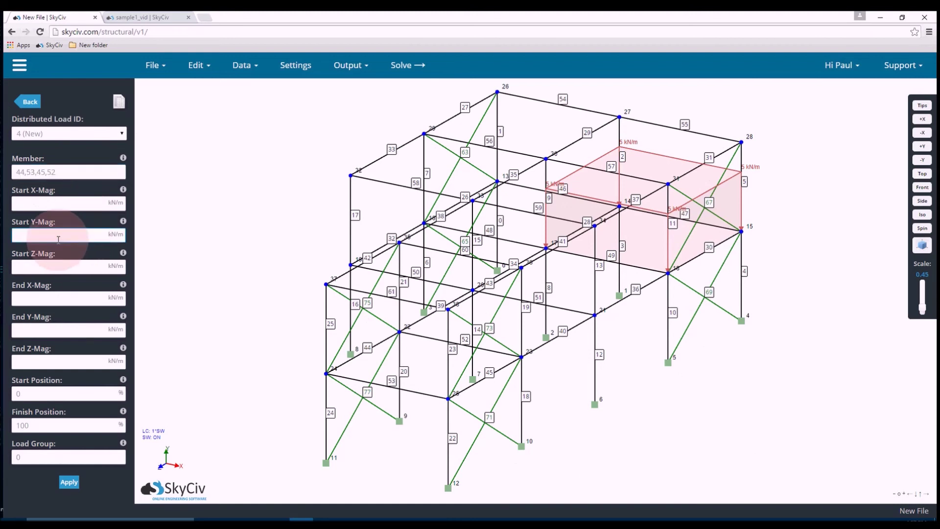
{"action": "type", "text": "-8"}
{"action": "left_click", "coordinate": [58, 330]}
{"action": "left_click", "coordinate": [69, 482]}
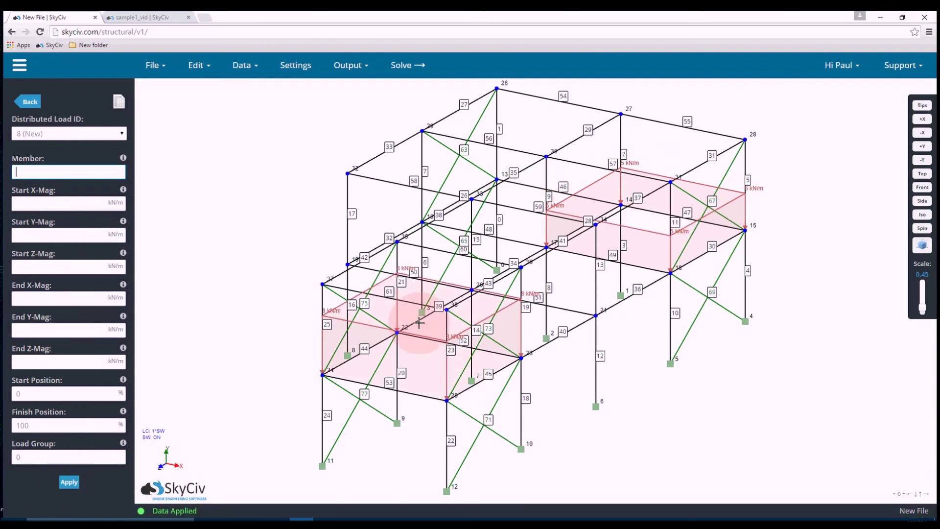
{"action": "left_click", "coordinate": [448, 334]}
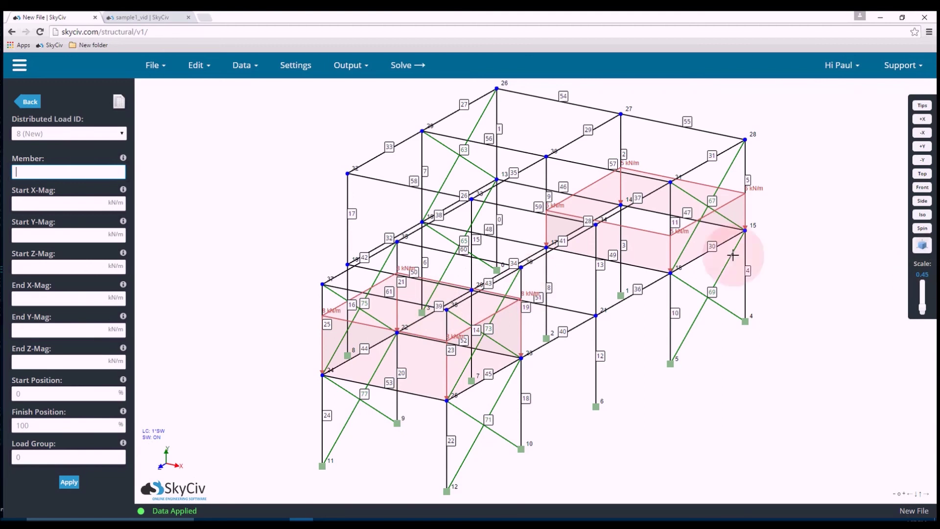
{"action": "left_click_drag", "start_coordinate": [304, 239], "coordinate": [348, 243]}
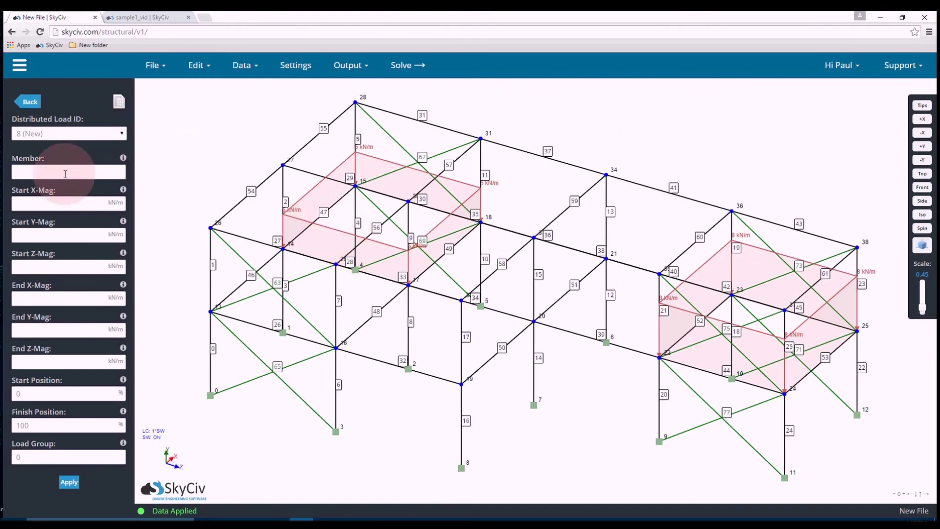
Add a −15 kN/m Y distributed load to the next group of frame members.
{"action": "left_click_drag", "start_coordinate": [525, 394], "coordinate": [556, 410]}
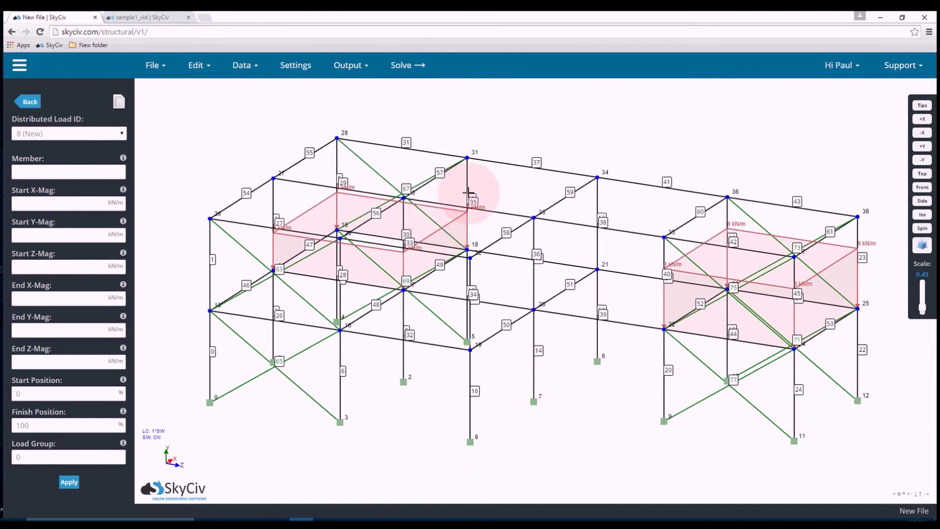
{"action": "left_click", "coordinate": [81, 172]}
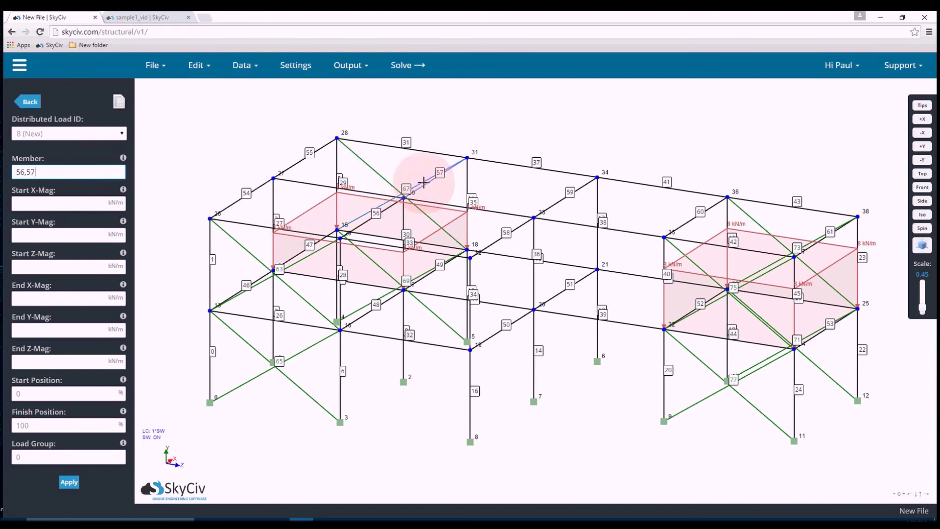
{"action": "left_click", "coordinate": [46, 237]}
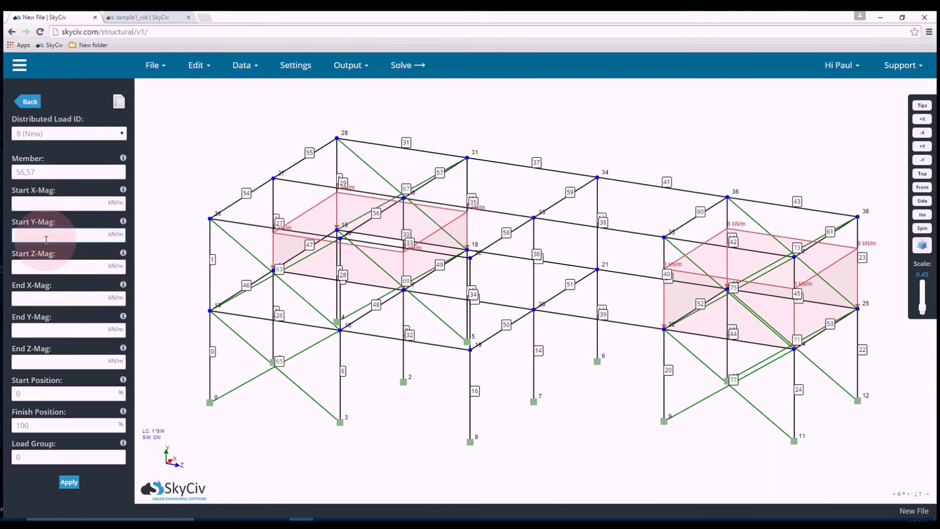
{"action": "type", "text": "-15"}
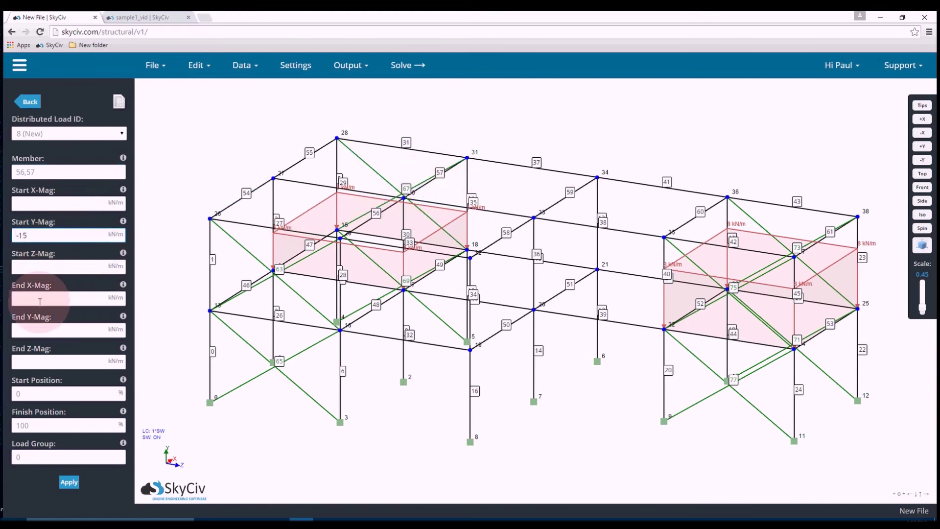
{"action": "left_click", "coordinate": [38, 331]}
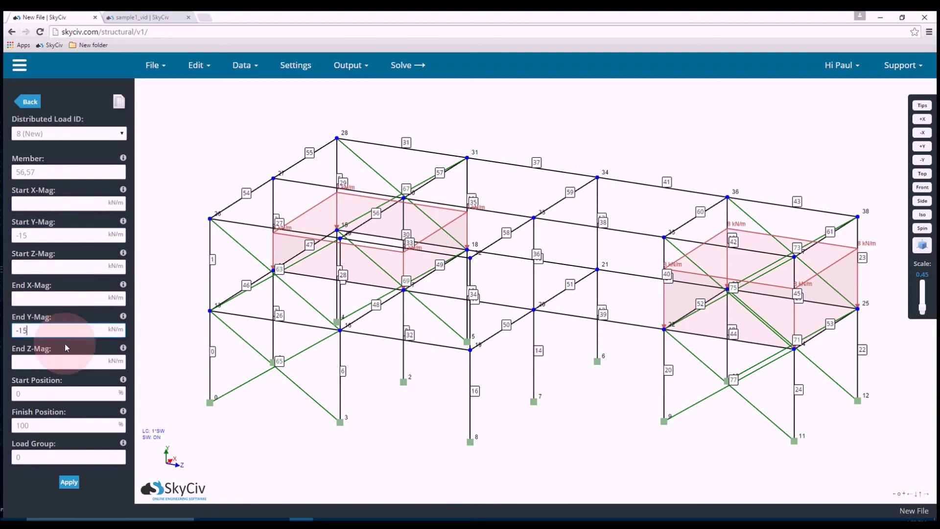
{"action": "left_click", "coordinate": [76, 483]}
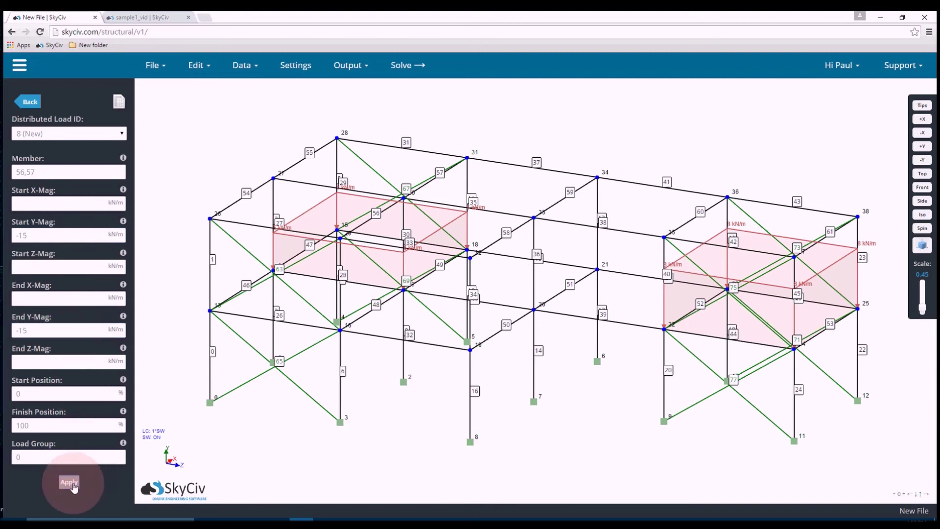
{"action": "left_click_drag", "start_coordinate": [402, 172], "coordinate": [459, 173]}
Add a −10 kN/m Y distributed load to members 58 and 59.
{"action": "left_click", "coordinate": [30, 166]}
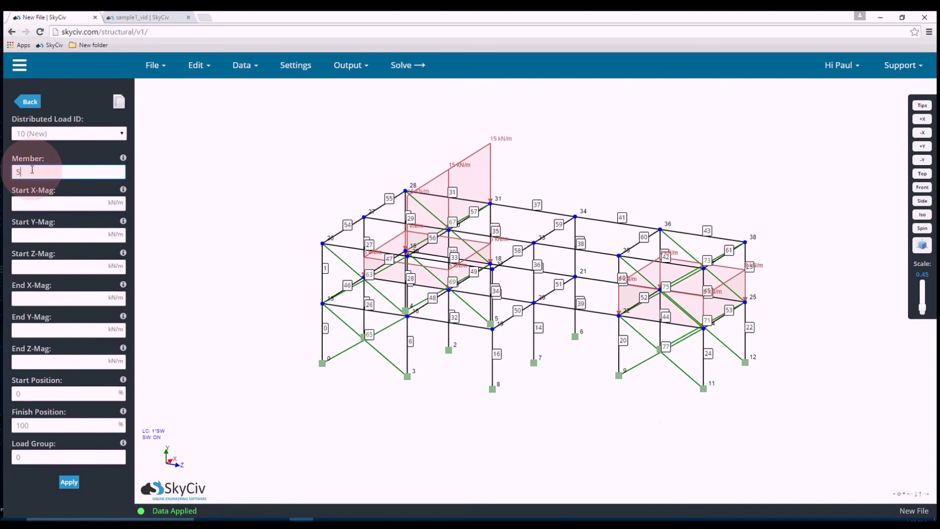
{"action": "left_click", "coordinate": [43, 241]}
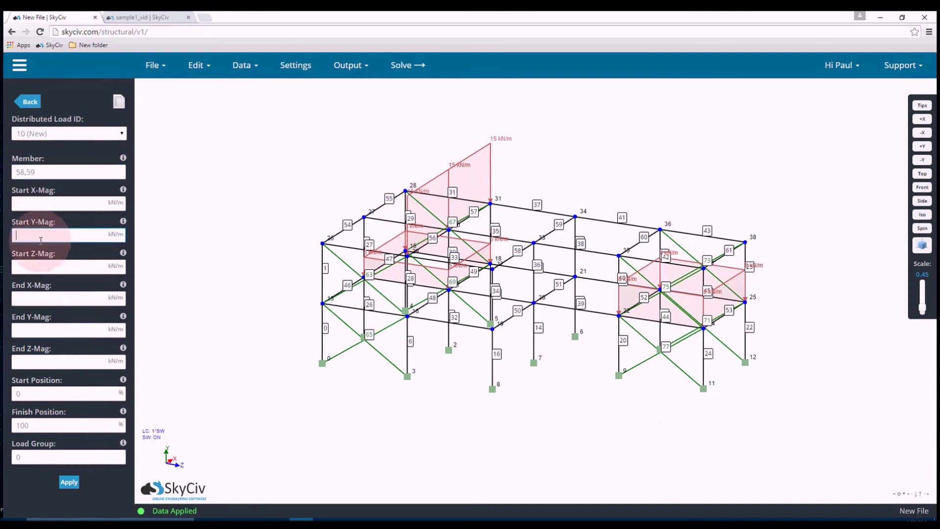
{"action": "type", "text": "-10"}
{"action": "left_click", "coordinate": [55, 332]}
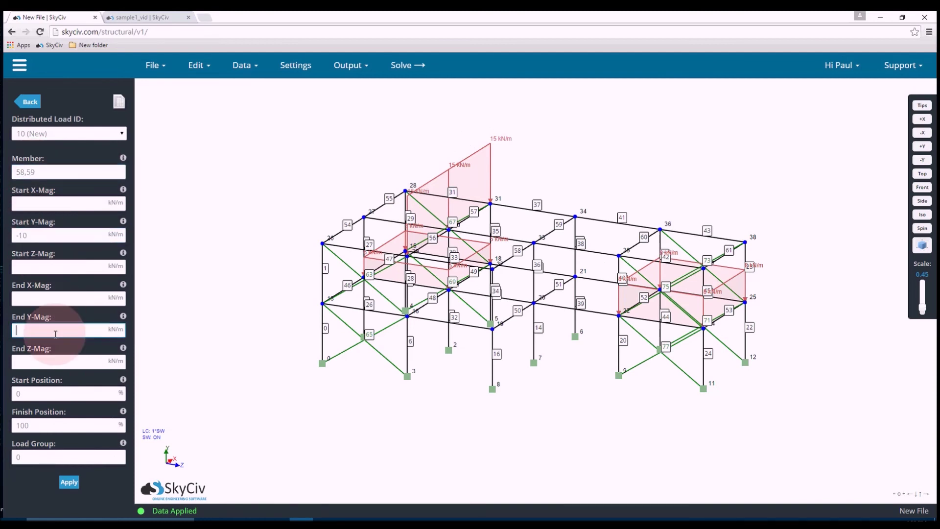
{"action": "left_click", "coordinate": [69, 483]}
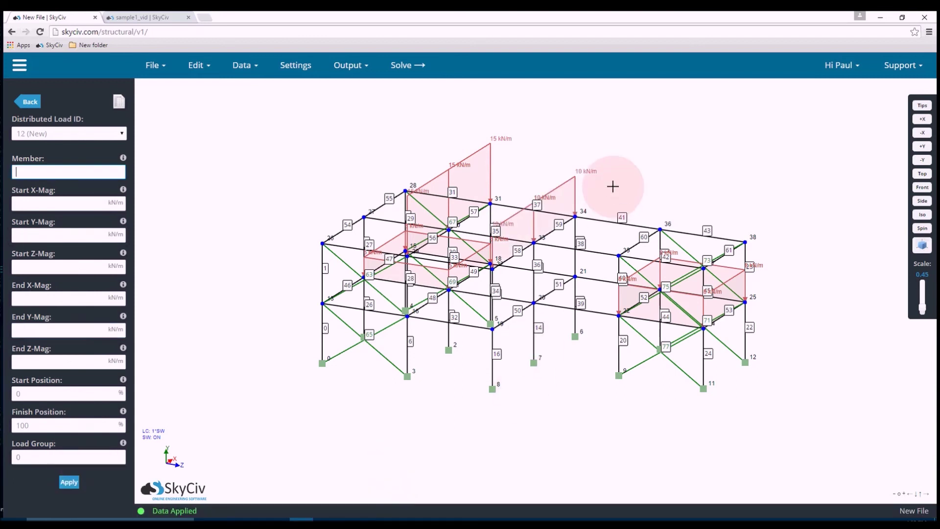
{"action": "mouse_move", "coordinate": [612, 186]}
{"action": "left_mouse_down"}
{"action": "mouse_move", "coordinate": [605, 193]}
{"action": "mouse_move", "coordinate": [614, 187]}
{"action": "left_mouse_up"}
Add a 20 kN point load in X at node 35.
{"action": "left_click", "coordinate": [30, 101]}
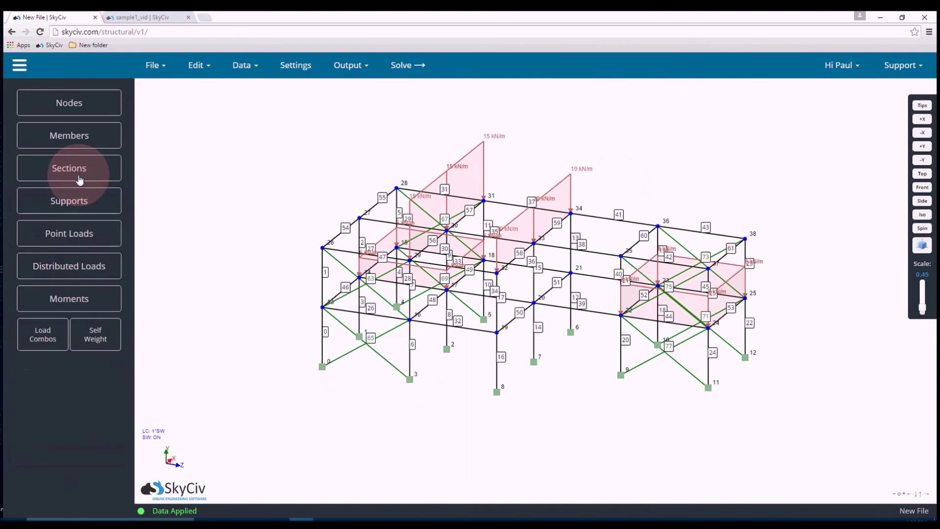
{"action": "left_click", "coordinate": [61, 239]}
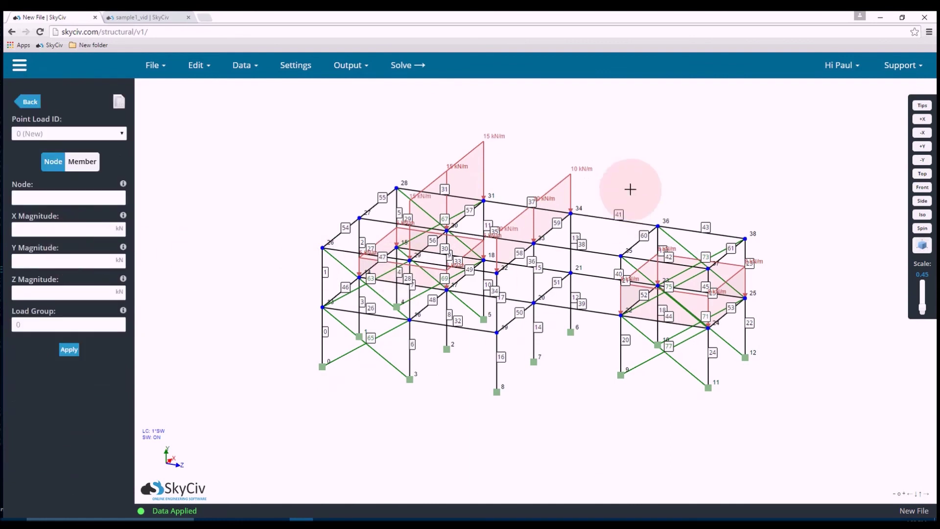
{"action": "left_click_drag", "start_coordinate": [630, 189], "coordinate": [615, 195]}
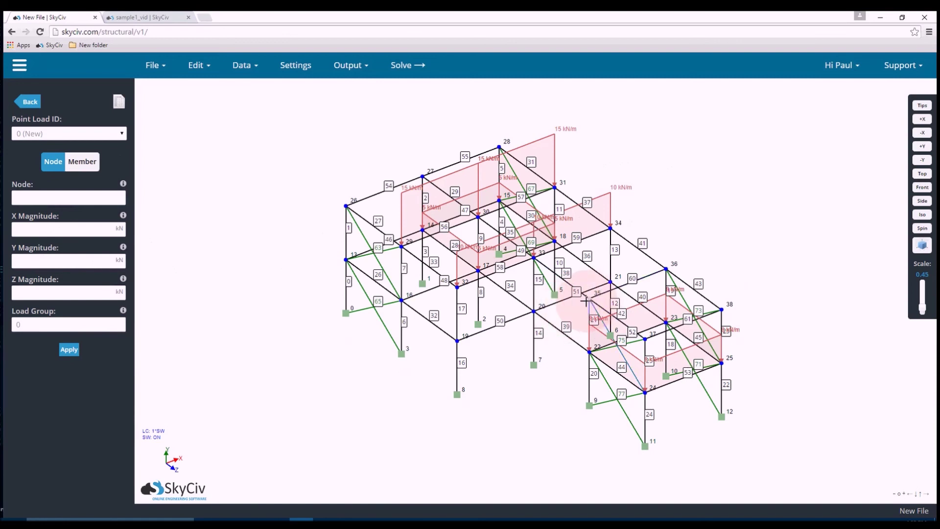
{"action": "left_click", "coordinate": [38, 199]}
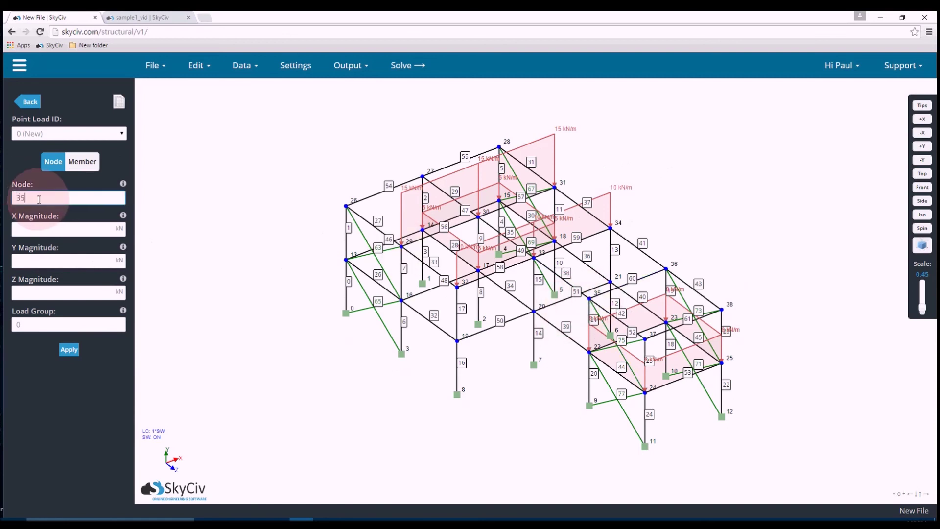
{"action": "left_click", "coordinate": [43, 228]}
{"action": "left_click", "coordinate": [70, 357]}
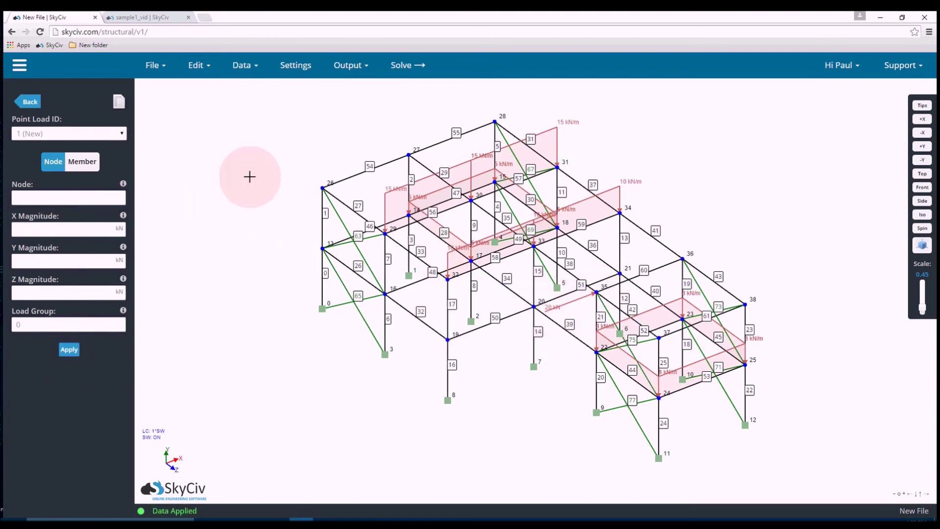
Add a −30 kN point load in Y at node 27.
{"action": "left_click", "coordinate": [40, 197]}
{"action": "left_click", "coordinate": [31, 264]}
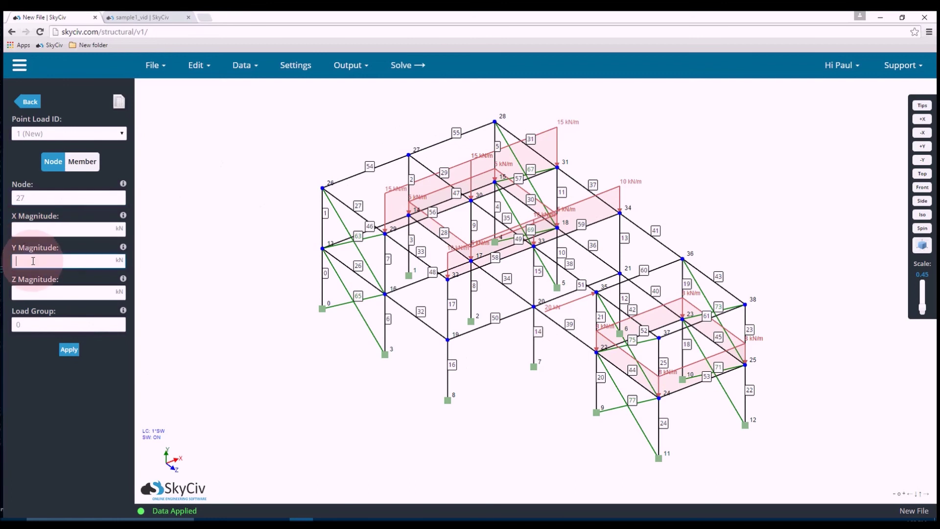
{"action": "type", "text": "-30"}
{"action": "left_click", "coordinate": [69, 349]}
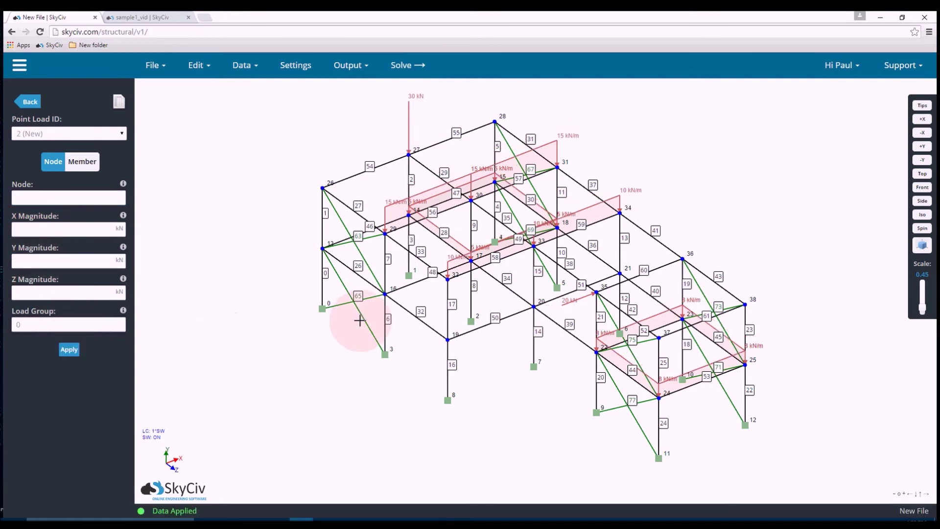
{"action": "mouse_move", "coordinate": [304, 293]}
{"action": "left_mouse_down"}
{"action": "mouse_move", "coordinate": [324, 292]}
{"action": "mouse_move", "coordinate": [315, 290]}
{"action": "left_mouse_up"}
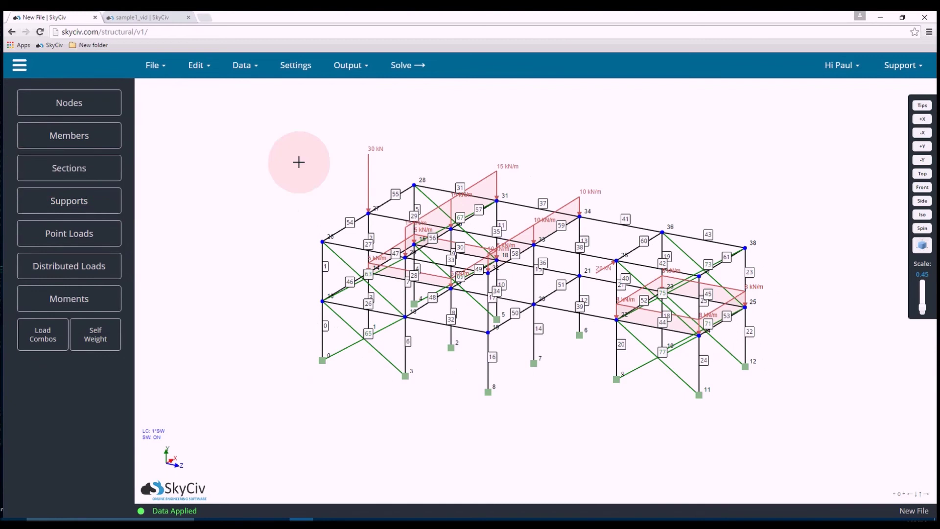
Turn off Member labels in Display Settings and save, leaving only node numbers visible.
{"action": "scroll", "coordinate": [533, 253], "scroll_direction": "up", "scroll_amount": 3}
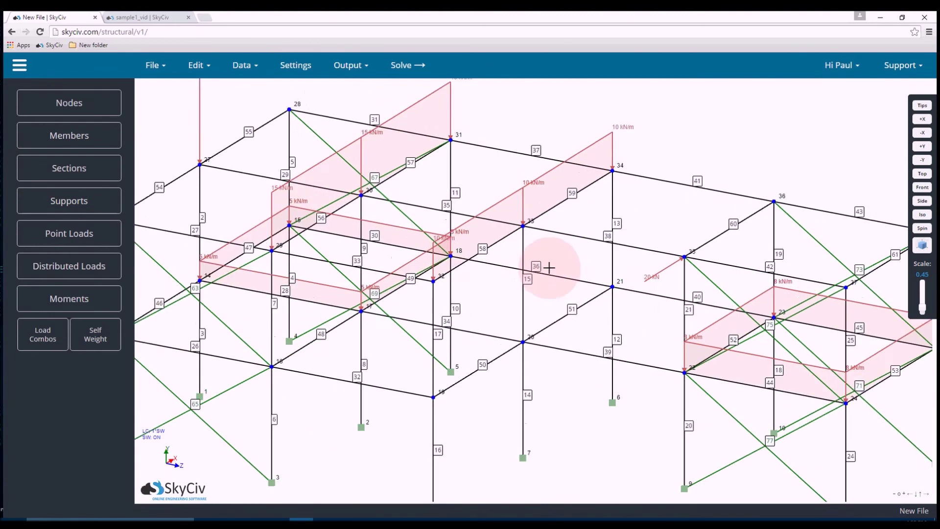
{"action": "scroll", "coordinate": [552, 267], "scroll_direction": "down", "scroll_amount": 3}
{"action": "left_click", "coordinate": [286, 69]}
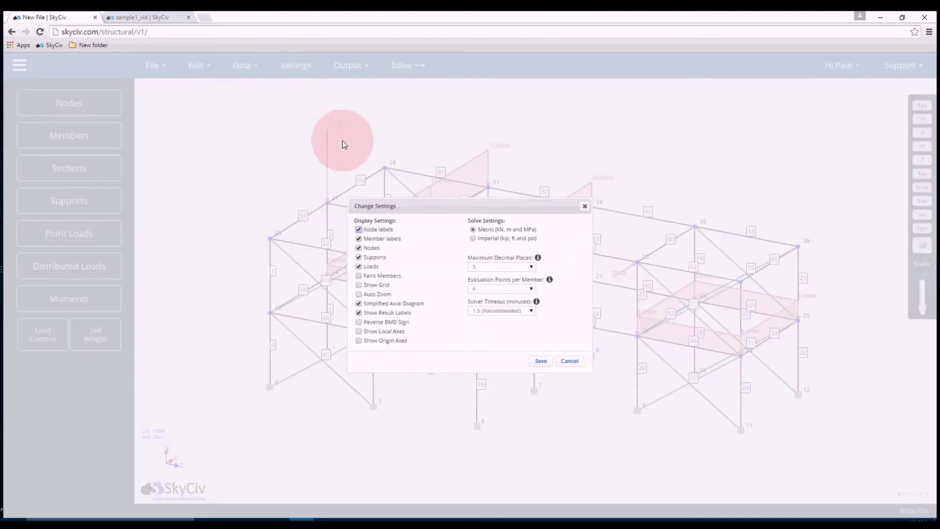
{"action": "left_click", "coordinate": [544, 363]}
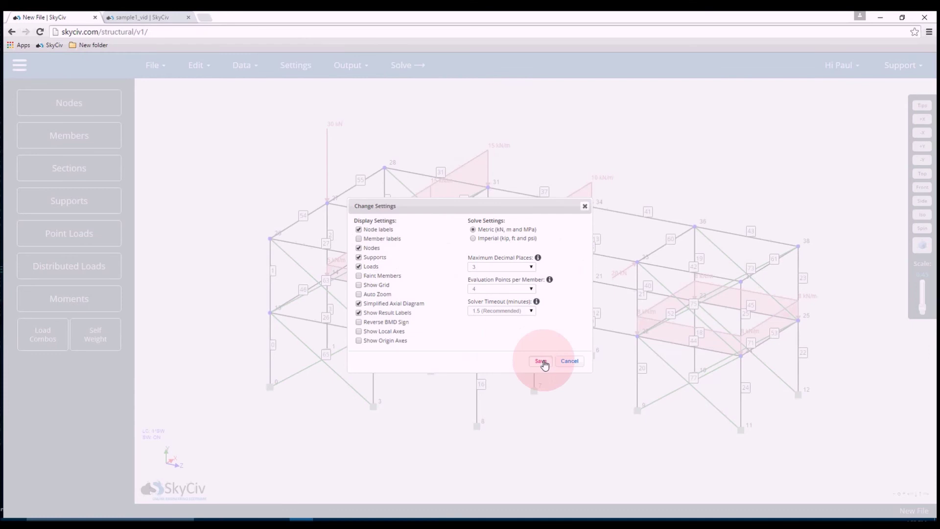
{"action": "scroll", "coordinate": [621, 254], "scroll_direction": "up", "scroll_amount": 2}
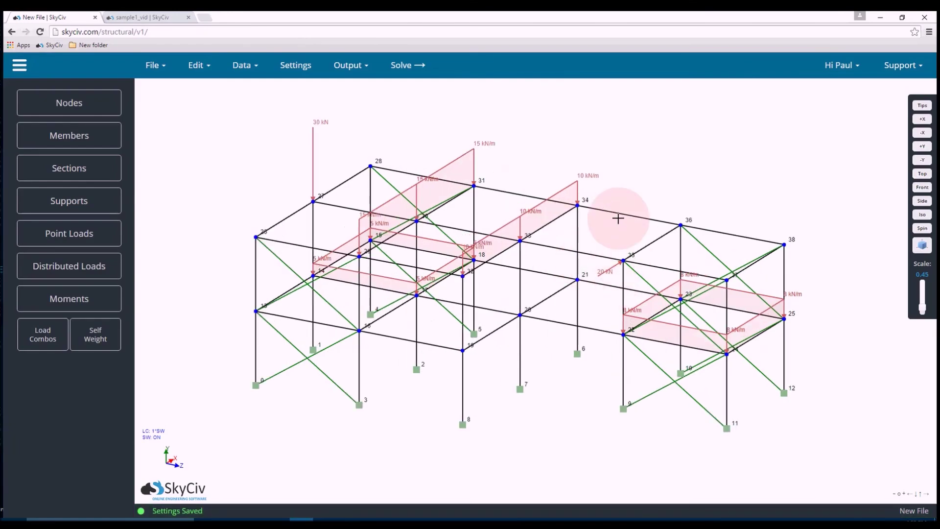
{"action": "mouse_move", "coordinate": [606, 222]}
{"action": "left_mouse_down"}
{"action": "mouse_move", "coordinate": [596, 216]}
{"action": "mouse_move", "coordinate": [614, 216]}
{"action": "left_mouse_up"}
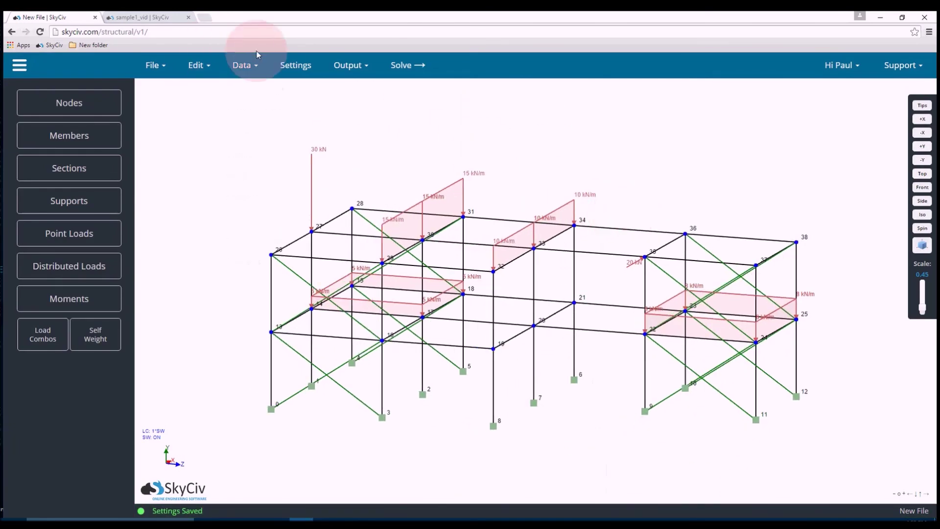
Solve the model and confirm the 'Solved Successfully!' message to reach the results.
{"action": "left_click", "coordinate": [412, 74]}
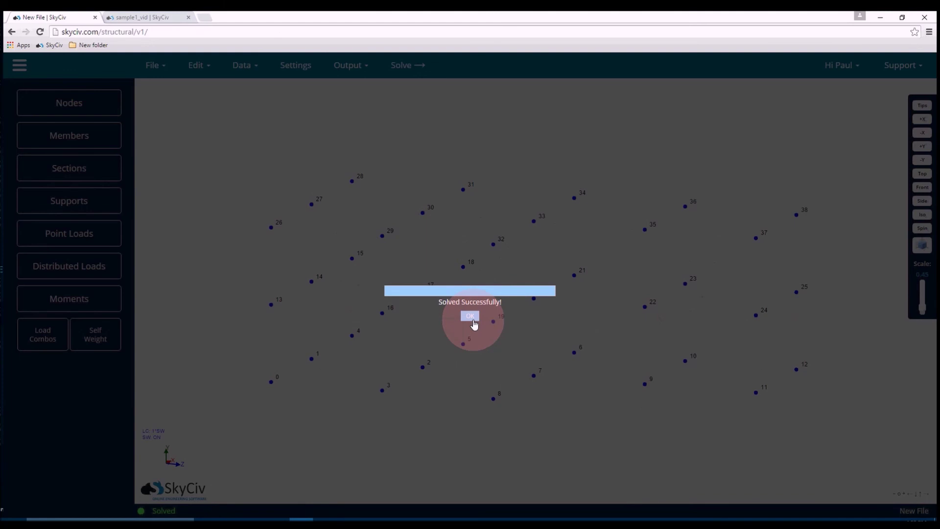
{"action": "left_click", "coordinate": [472, 317]}
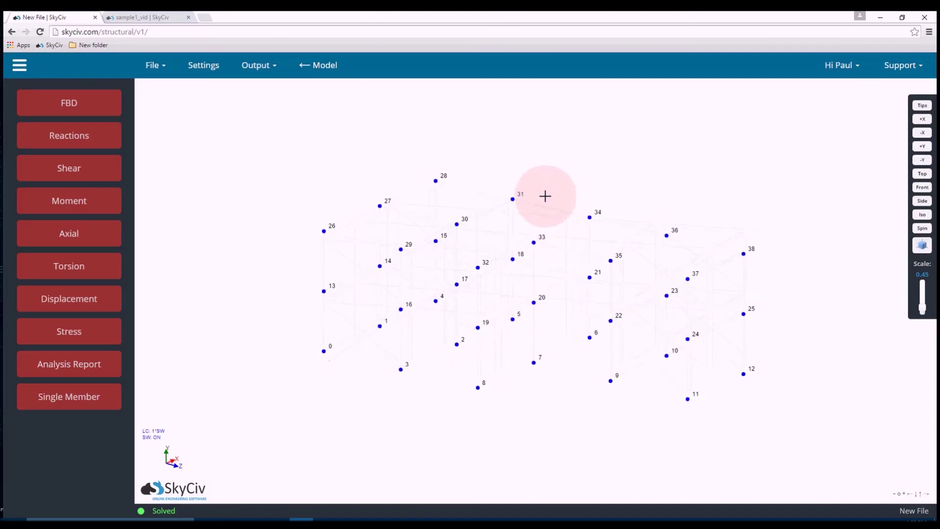
{"action": "left_click", "coordinate": [80, 120]}
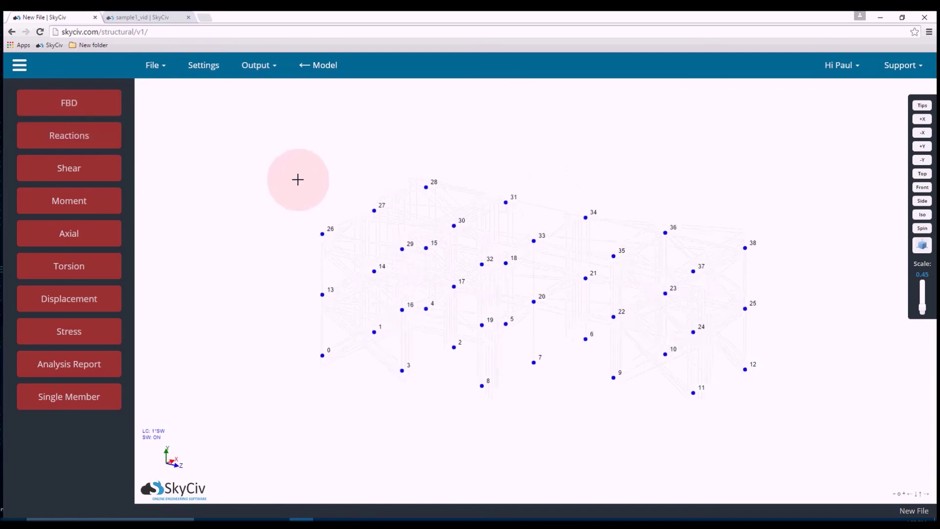
Plot the support reactions on the frame and open the Detailed Analysis Report.
{"action": "left_click", "coordinate": [81, 139]}
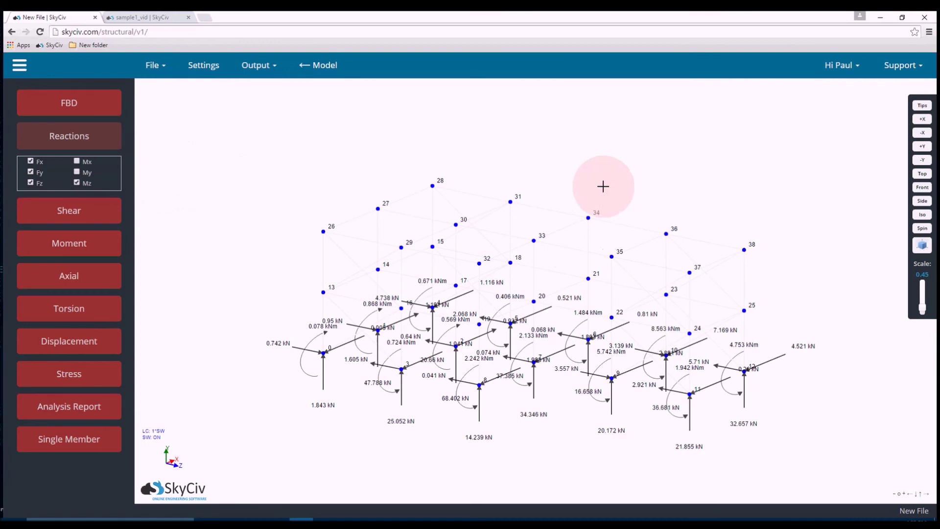
{"action": "mouse_move", "coordinate": [597, 175]}
{"action": "left_mouse_down"}
{"action": "mouse_move", "coordinate": [571, 178]}
{"action": "mouse_move", "coordinate": [602, 178]}
{"action": "left_mouse_up"}
{"action": "left_click", "coordinate": [249, 66]}
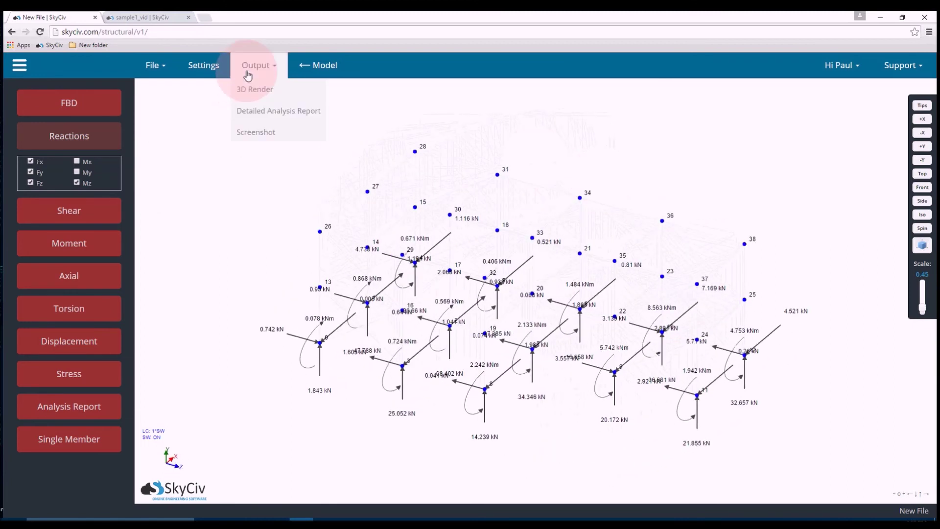
{"action": "left_click", "coordinate": [272, 111]}
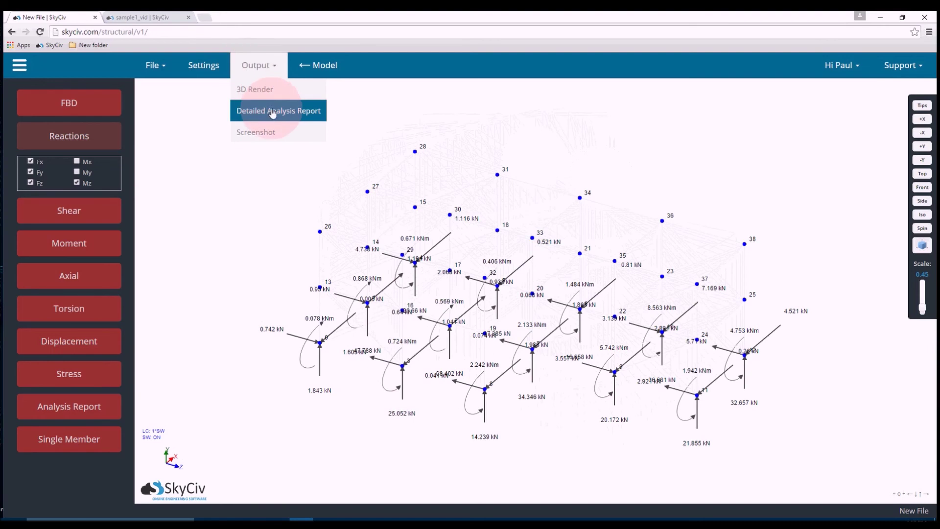
{"action": "left_click", "coordinate": [262, 68]}
{"action": "left_click", "coordinate": [270, 112]}
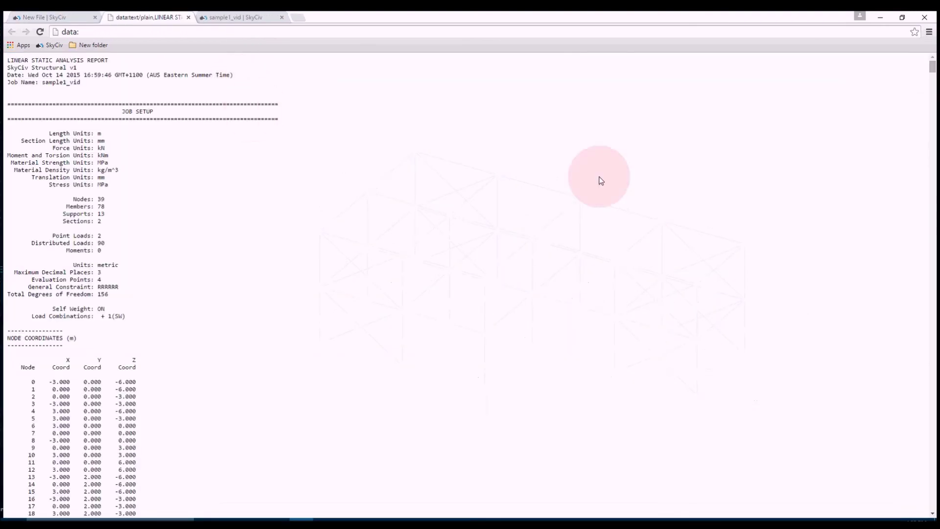
Review the Node Reactions table in the report, then close the report tab.
{"action": "left_click_drag", "start_coordinate": [931, 68], "coordinate": [927, 119]}
{"action": "scroll", "coordinate": [15, 266], "scroll_direction": "down", "scroll_amount": 2}
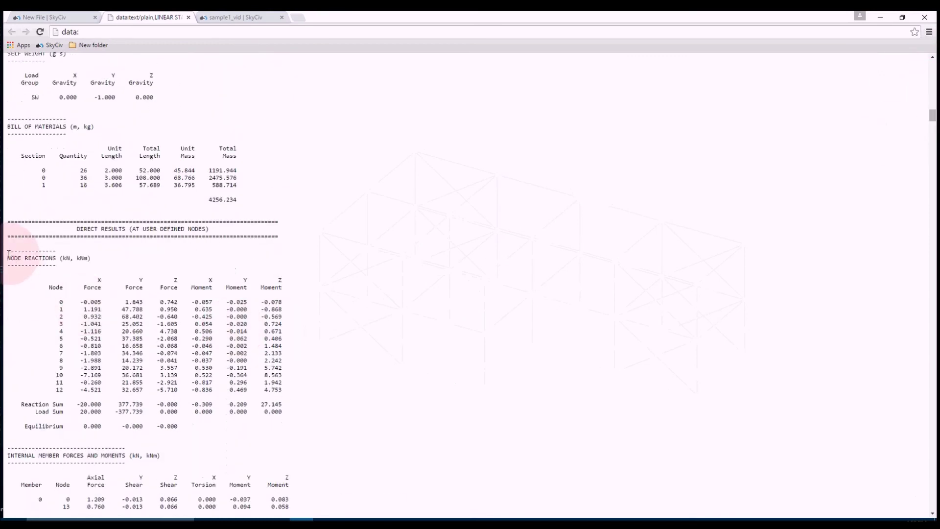
{"action": "left_click_drag", "start_coordinate": [8, 254], "coordinate": [289, 414]}
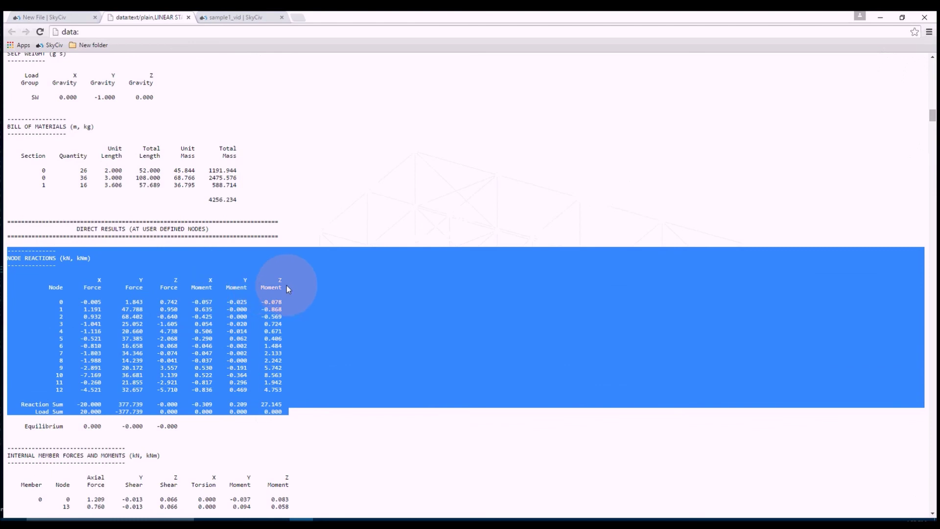
{"action": "left_click", "coordinate": [229, 279]}
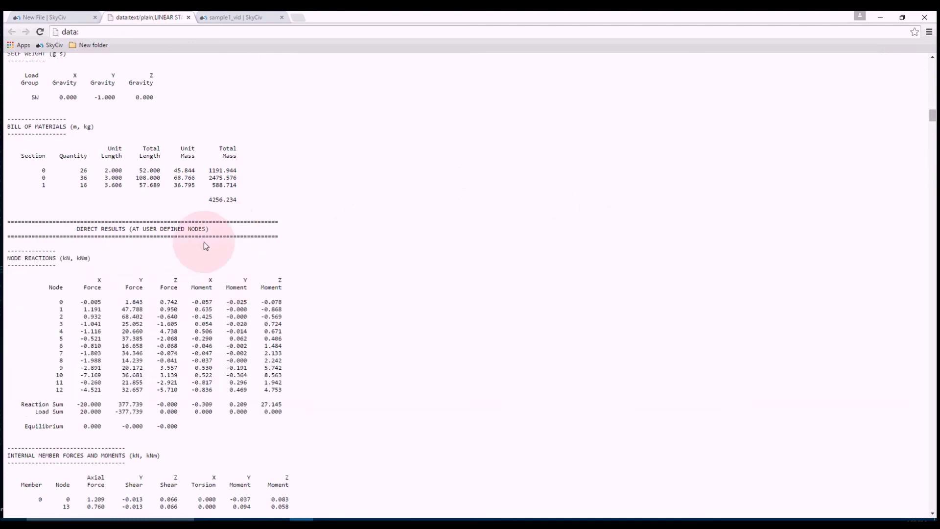
{"action": "scroll", "coordinate": [200, 275], "scroll_direction": "down", "scroll_amount": 6}
{"action": "scroll", "coordinate": [181, 267], "scroll_direction": "up", "scroll_amount": 5}
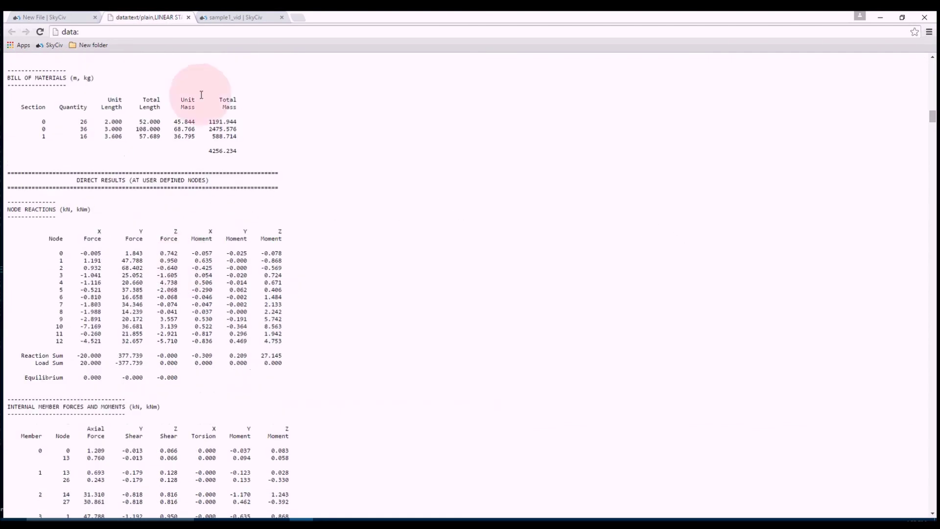
{"action": "middle_click", "coordinate": [161, 15]}
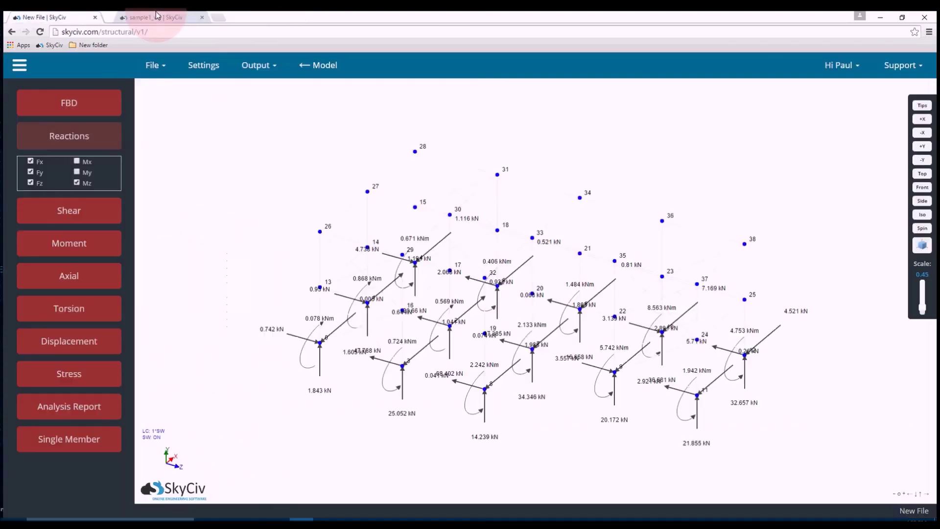
Swap reactions for X and Y nodal displacement labels and raise the deflection scale to 0.525.
{"action": "left_click", "coordinate": [93, 146]}
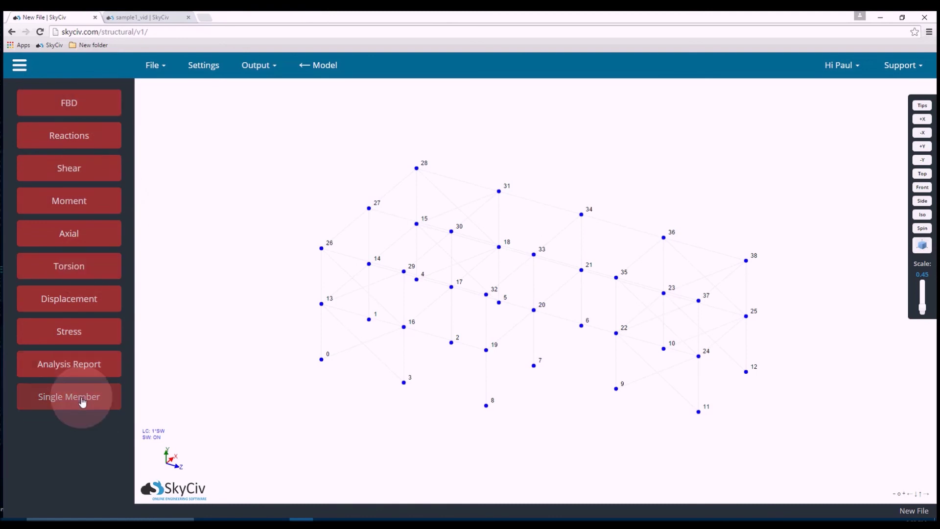
{"action": "left_click", "coordinate": [94, 300]}
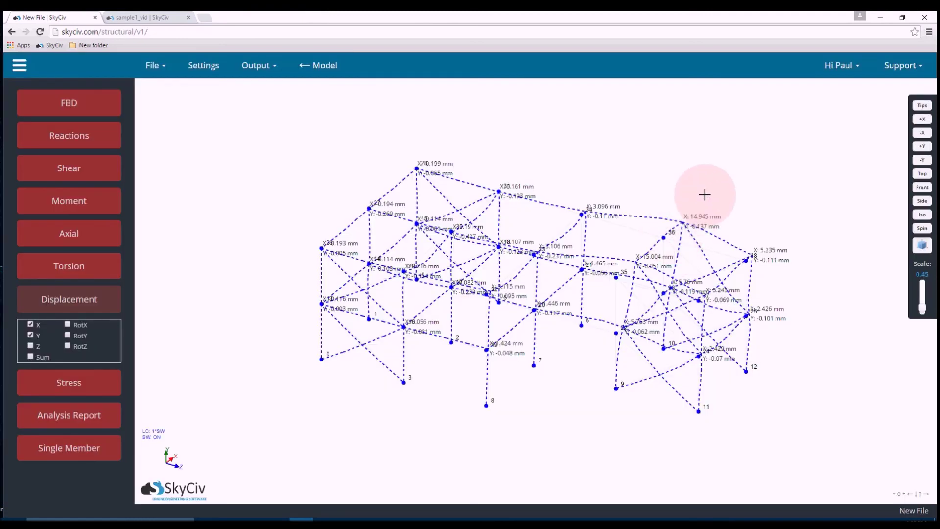
{"action": "mouse_move", "coordinate": [704, 195]}
{"action": "left_mouse_down"}
{"action": "mouse_move", "coordinate": [671, 201]}
{"action": "mouse_move", "coordinate": [676, 193]}
{"action": "mouse_move", "coordinate": [697, 194]}
{"action": "mouse_move", "coordinate": [671, 204]}
{"action": "mouse_move", "coordinate": [690, 195]}
{"action": "left_mouse_up"}
{"action": "left_click", "coordinate": [929, 301]}
{"action": "mouse_move", "coordinate": [925, 302]}
{"action": "left_mouse_down"}
{"action": "mouse_move", "coordinate": [925, 290]}
{"action": "mouse_move", "coordinate": [922, 315]}
{"action": "left_mouse_up"}
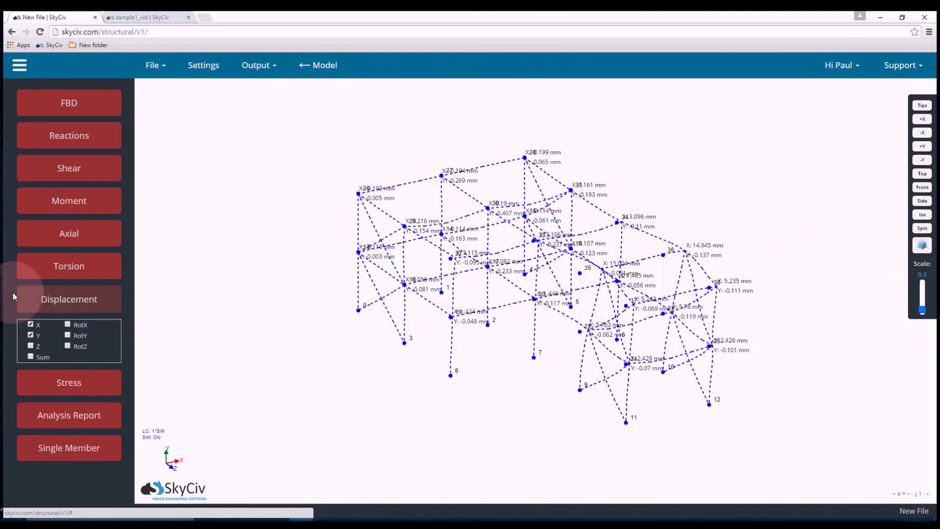
Check the member axial forces, then switch to the Y-direction shear force diagram.
{"action": "left_click", "coordinate": [69, 299]}
{"action": "left_click", "coordinate": [81, 247]}
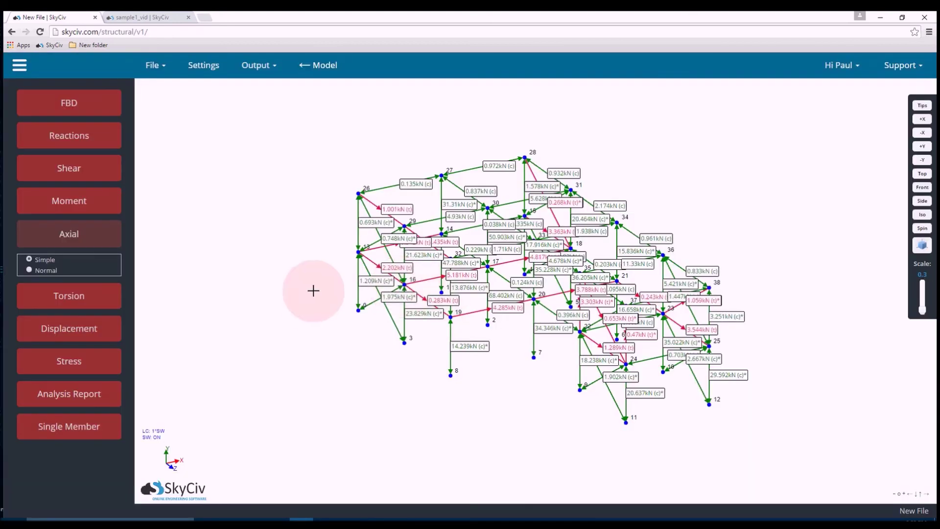
{"action": "mouse_move", "coordinate": [313, 290]}
{"action": "left_mouse_down"}
{"action": "mouse_move", "coordinate": [345, 299]}
{"action": "mouse_move", "coordinate": [330, 284]}
{"action": "mouse_move", "coordinate": [319, 287]}
{"action": "mouse_move", "coordinate": [325, 283]}
{"action": "left_mouse_up"}
{"action": "left_click", "coordinate": [47, 228]}
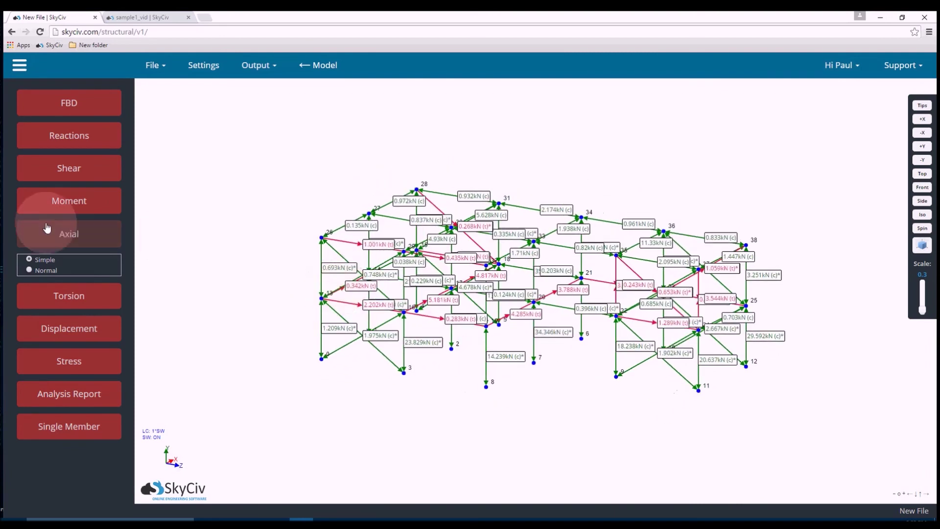
{"action": "left_click", "coordinate": [81, 183]}
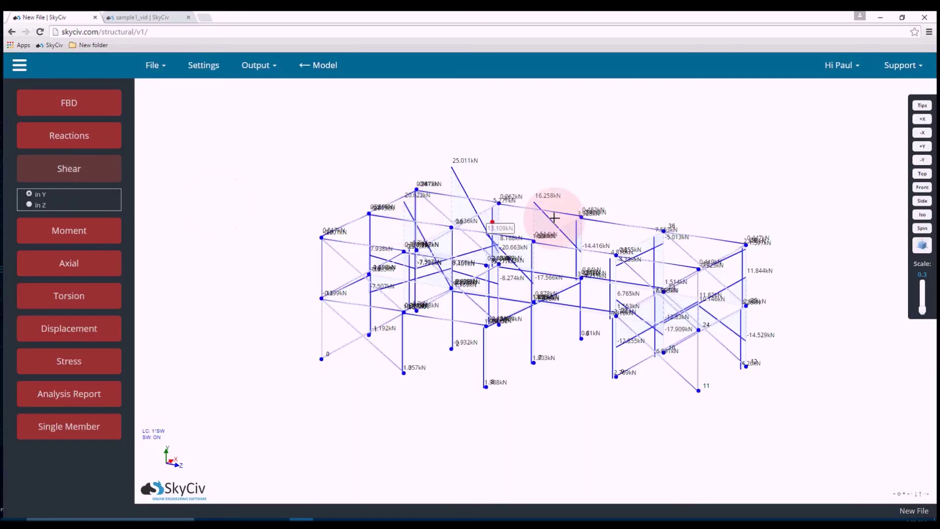
{"action": "left_click_drag", "start_coordinate": [592, 184], "coordinate": [671, 227]}
{"action": "left_click", "coordinate": [936, 259]}
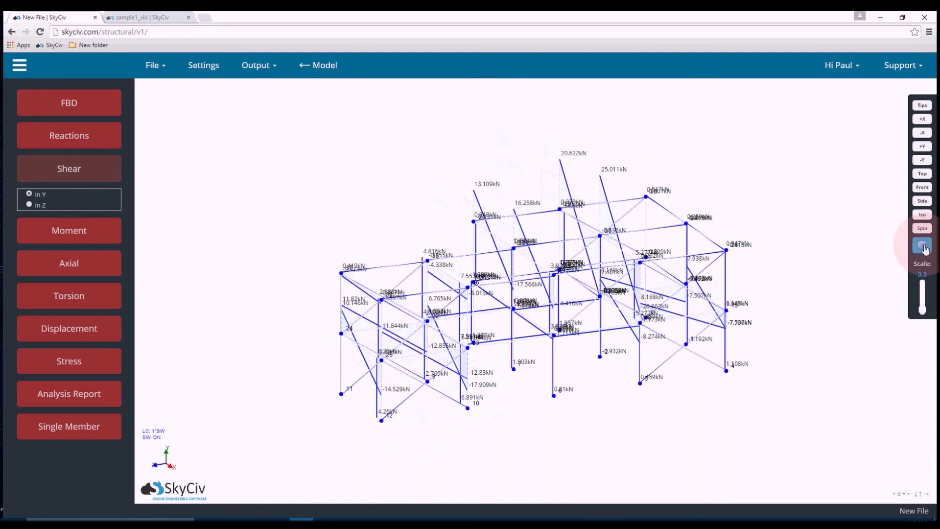
Orbit the rendered frame, toggle Color Sections on and off, and open Results Options.
{"action": "left_click", "coordinate": [922, 246]}
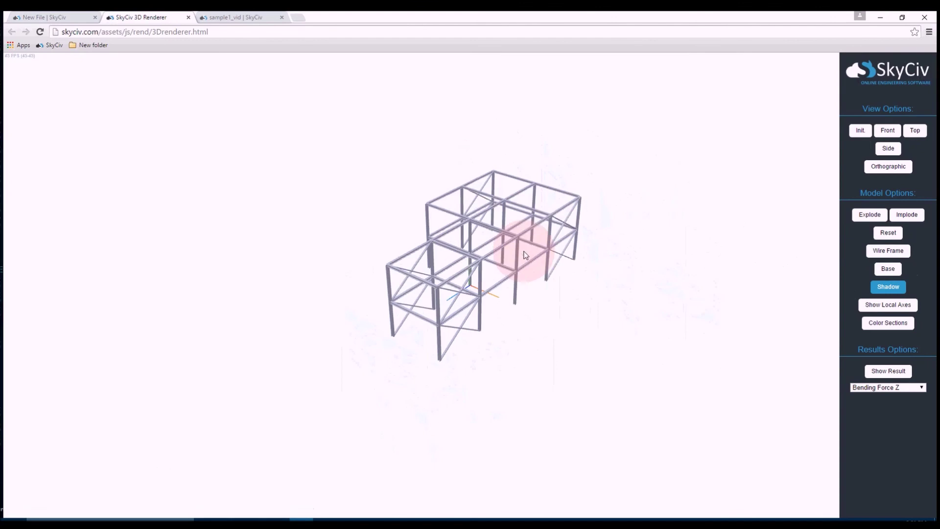
{"action": "left_click_drag", "start_coordinate": [525, 255], "coordinate": [669, 258]}
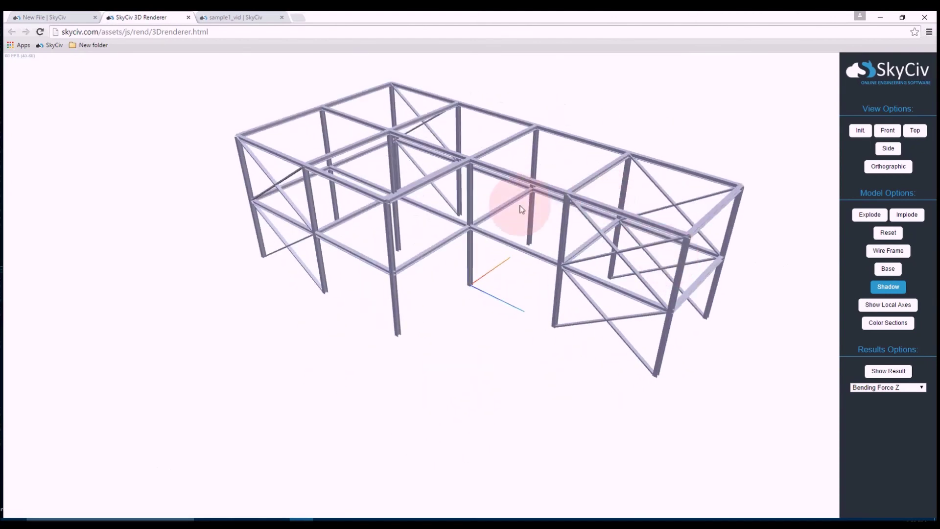
{"action": "mouse_move", "coordinate": [516, 224]}
{"action": "left_mouse_down"}
{"action": "mouse_move", "coordinate": [509, 205]}
{"action": "mouse_move", "coordinate": [502, 216]}
{"action": "mouse_move", "coordinate": [523, 214]}
{"action": "left_mouse_up"}
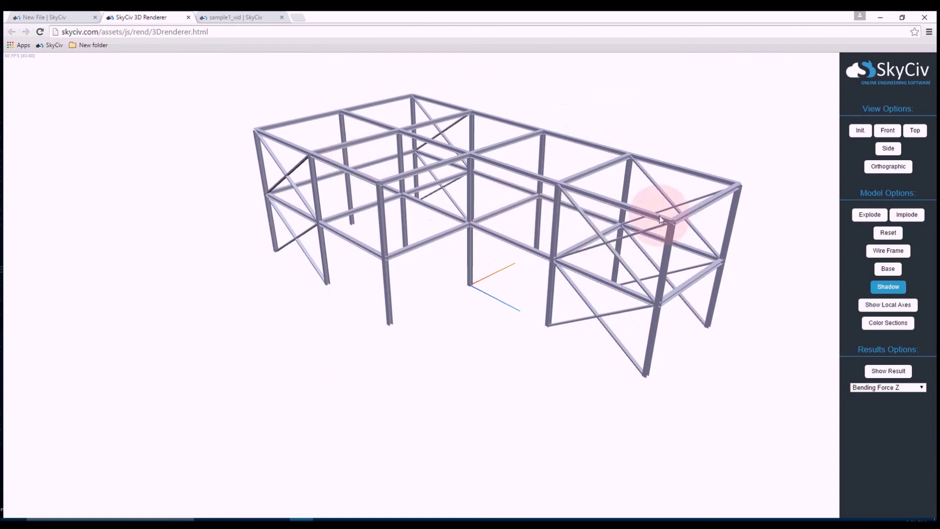
{"action": "left_click", "coordinate": [888, 323]}
{"action": "left_click_drag", "start_coordinate": [738, 275], "coordinate": [504, 253]}
{"action": "left_click", "coordinate": [871, 322]}
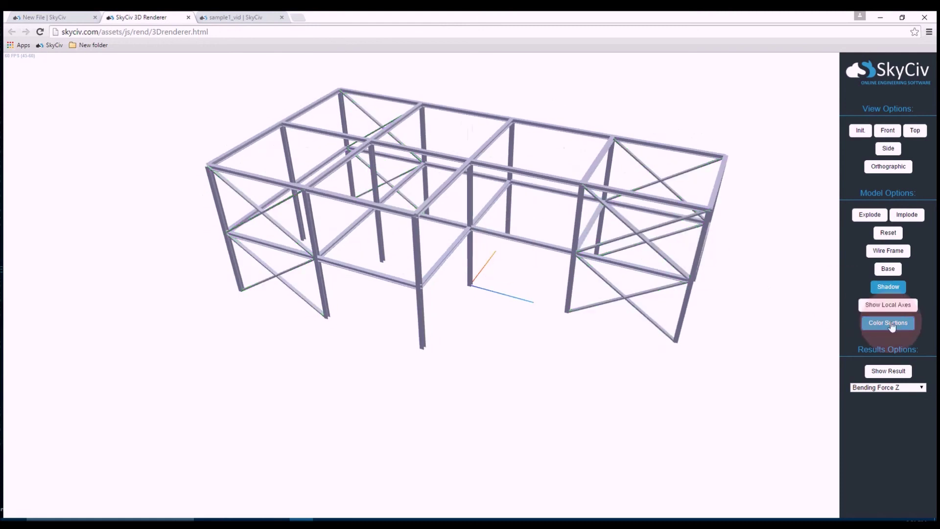
{"action": "left_click", "coordinate": [900, 387]}
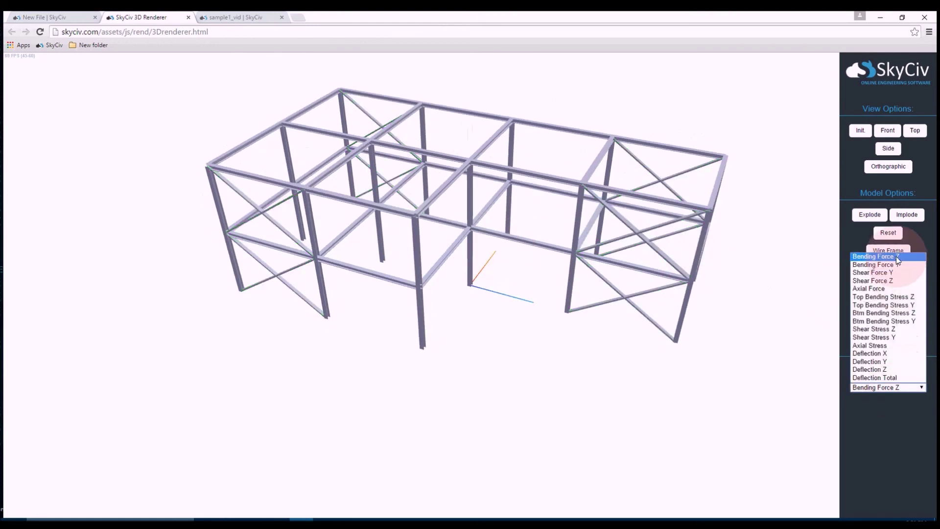
Colour the frame by Deflection Total (0 to 15.004 mm) and orbit to inspect it.
{"action": "left_click", "coordinate": [909, 378]}
{"action": "left_click", "coordinate": [895, 372]}
{"action": "left_click_drag", "start_coordinate": [637, 198], "coordinate": [555, 203]}
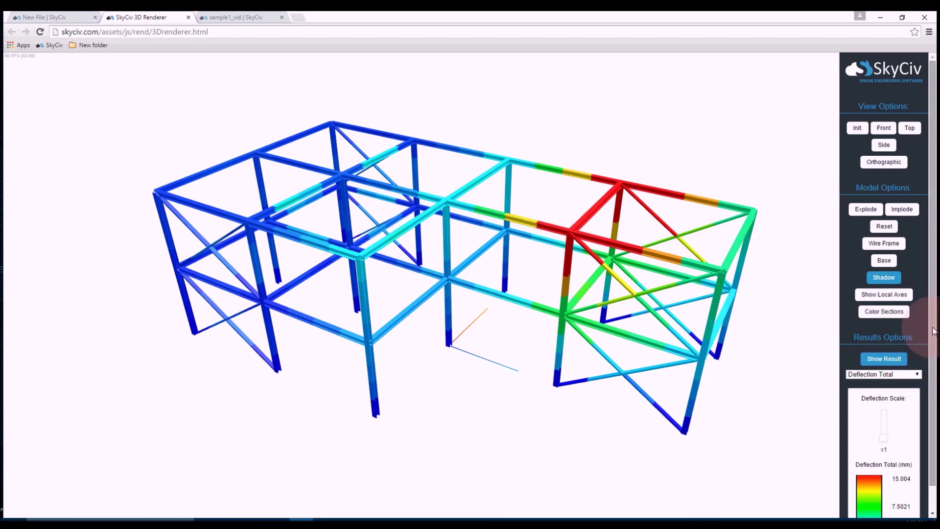
{"action": "scroll", "coordinate": [876, 343], "scroll_direction": "down", "scroll_amount": 1}
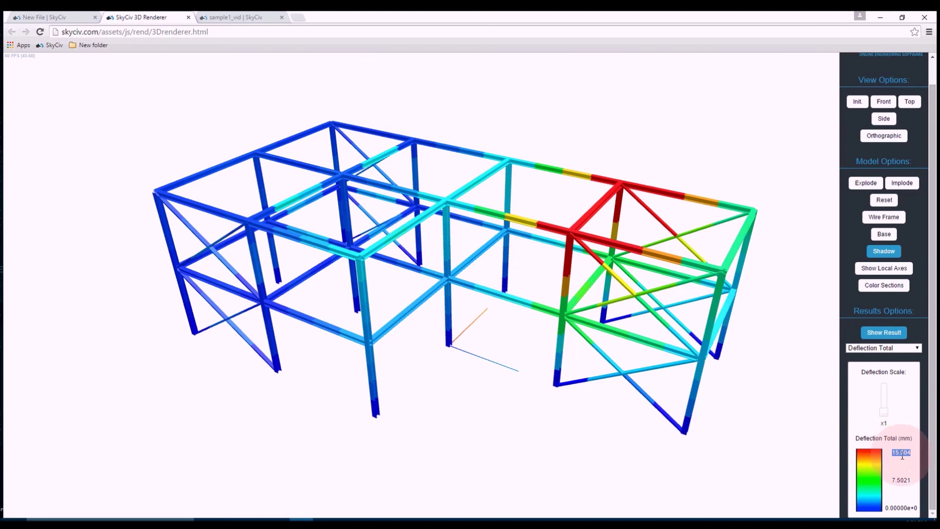
{"action": "left_click", "coordinate": [582, 226]}
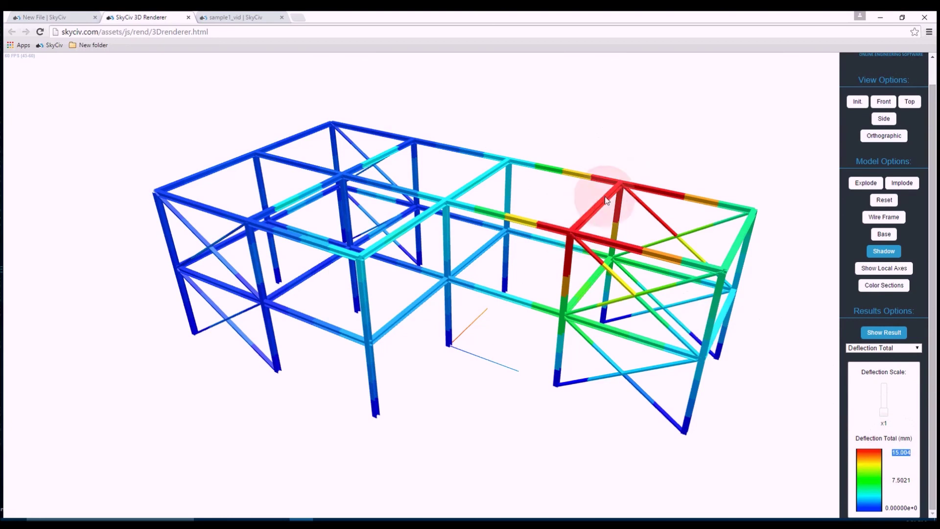
Compare colourings by Bending Force Z, Bending Force Y, Shear Force Z, Axial Force and Top Bending Stress Z.
{"action": "left_click", "coordinate": [889, 348]}
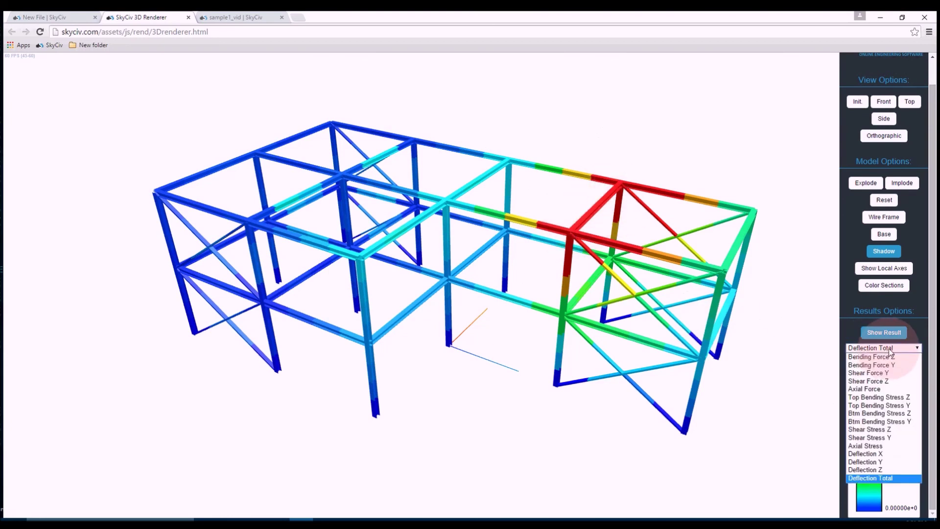
{"action": "left_click", "coordinate": [890, 356]}
{"action": "left_click", "coordinate": [889, 347]}
{"action": "left_click", "coordinate": [886, 353]}
{"action": "left_click", "coordinate": [890, 351]}
{"action": "left_click", "coordinate": [884, 380]}
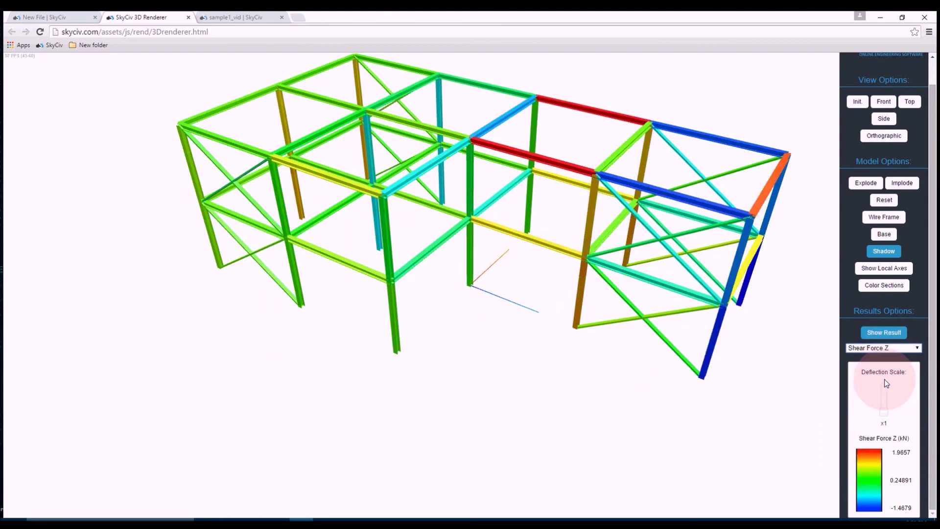
{"action": "left_click", "coordinate": [886, 347]}
{"action": "left_click", "coordinate": [876, 389]}
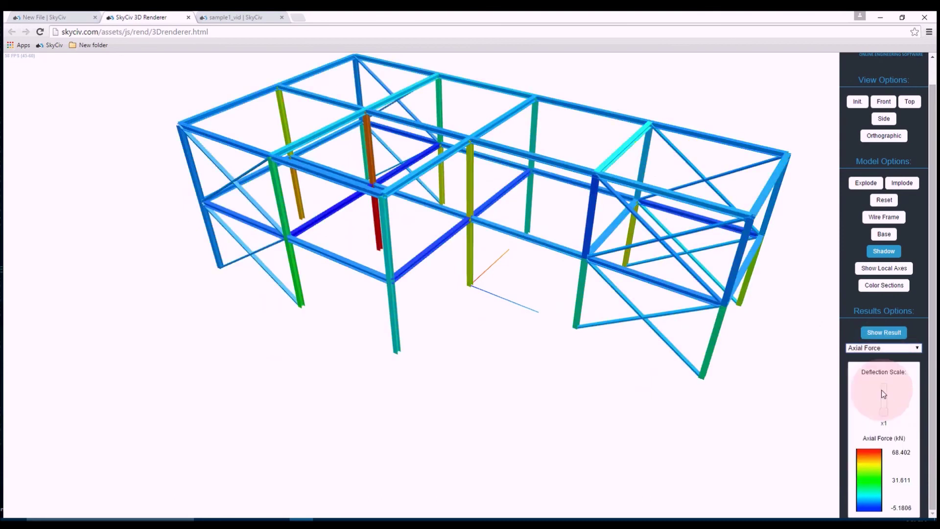
{"action": "left_click", "coordinate": [892, 348]}
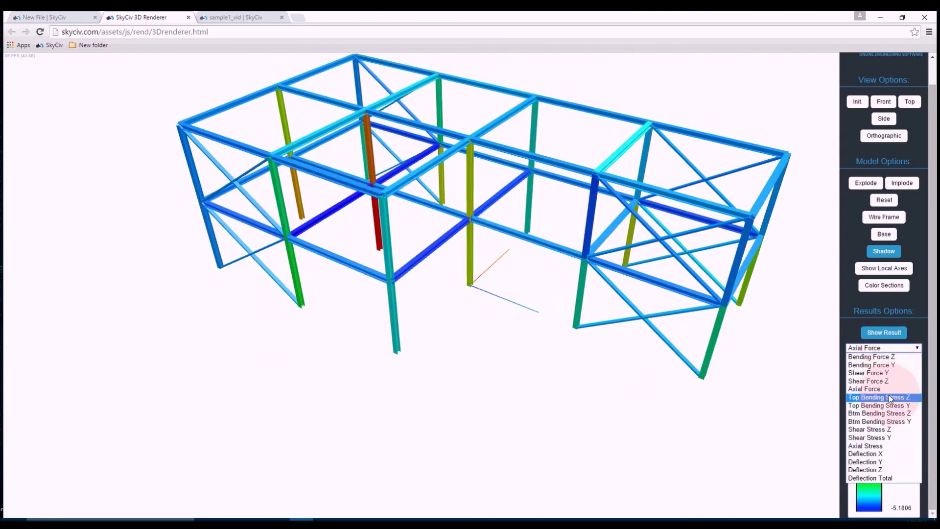
{"action": "left_click", "coordinate": [889, 396]}
Check Btm Bending Stress Y, then Top Bending Stress Y (70.484 to -82.536 MPa) colourings.
{"action": "left_click_drag", "start_coordinate": [574, 184], "coordinate": [503, 169]}
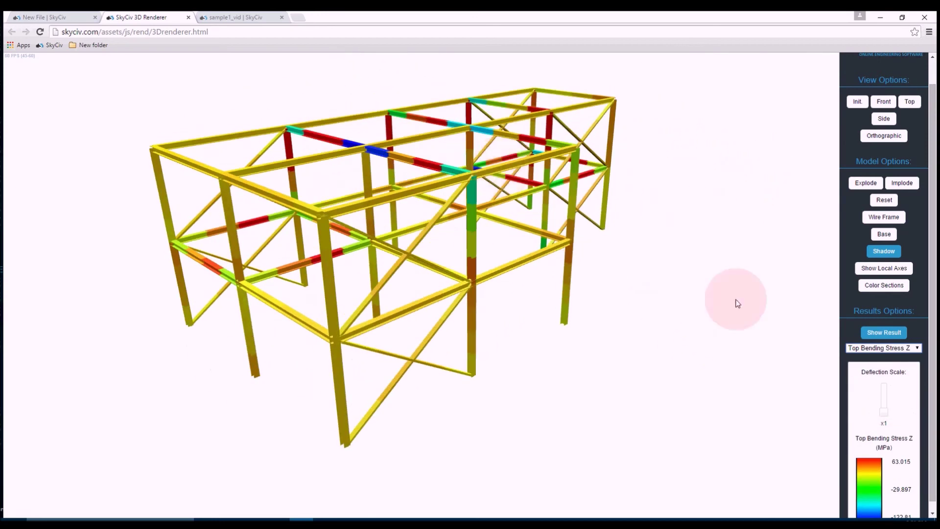
{"action": "left_click", "coordinate": [884, 347]}
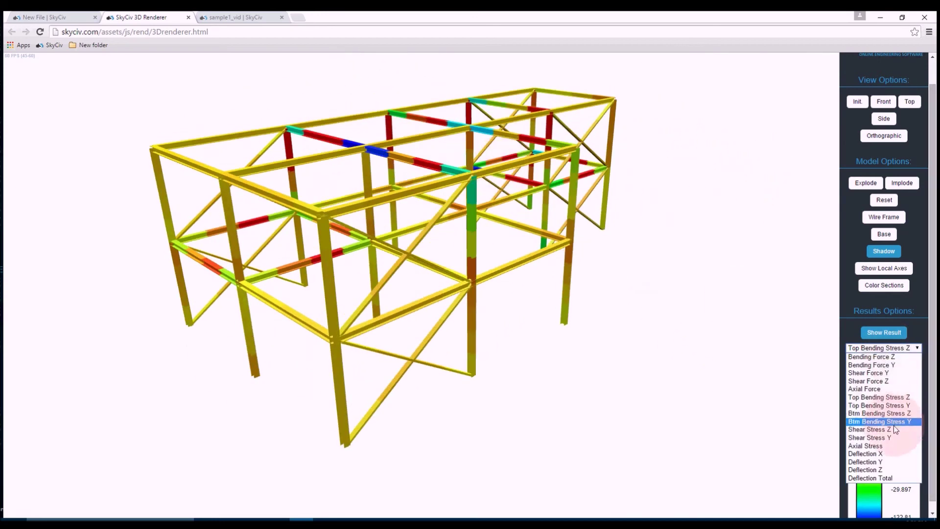
{"action": "left_click", "coordinate": [893, 422]}
{"action": "left_click", "coordinate": [892, 349]}
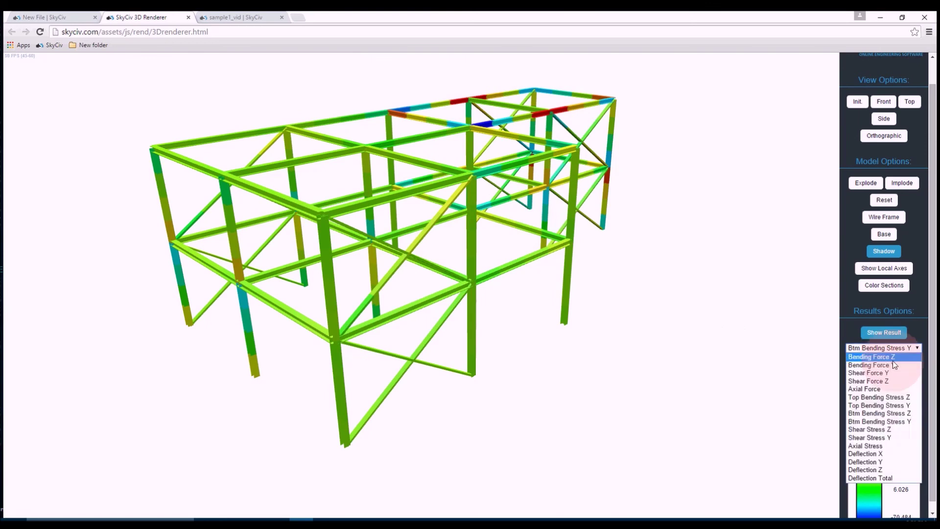
{"action": "left_click", "coordinate": [896, 406]}
{"action": "left_click_drag", "start_coordinate": [633, 210], "coordinate": [549, 207]}
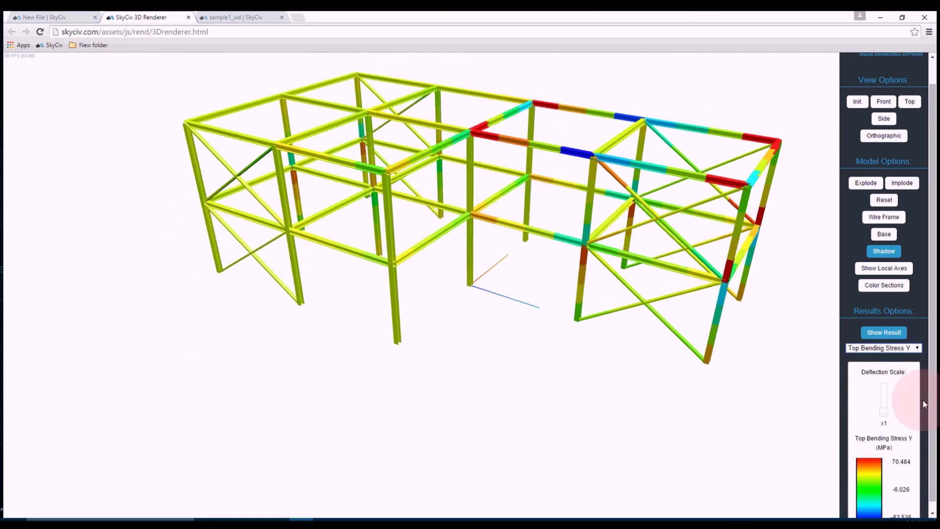
{"action": "left_click", "coordinate": [894, 347]}
Recolour by Deflection Total, set deflection scale to x20, and view the frame from Top.
{"action": "left_click", "coordinate": [888, 478]}
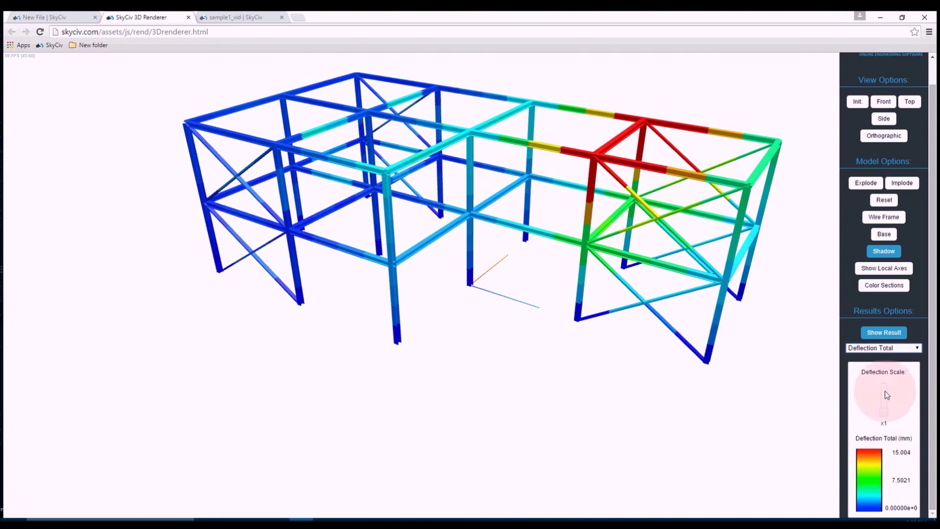
{"action": "left_click_drag", "start_coordinate": [757, 363], "coordinate": [884, 382]}
{"action": "left_click", "coordinate": [907, 103]}
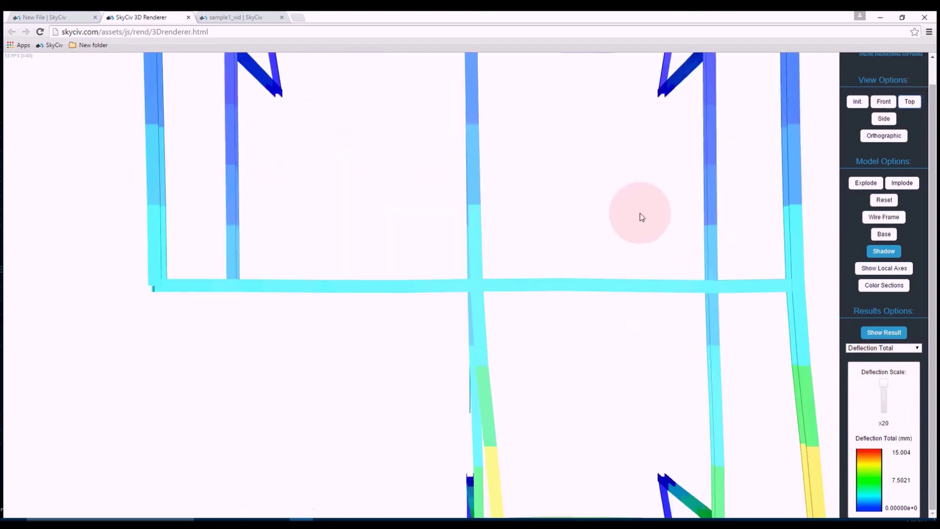
{"action": "scroll", "coordinate": [641, 217], "scroll_direction": "down", "scroll_amount": 5}
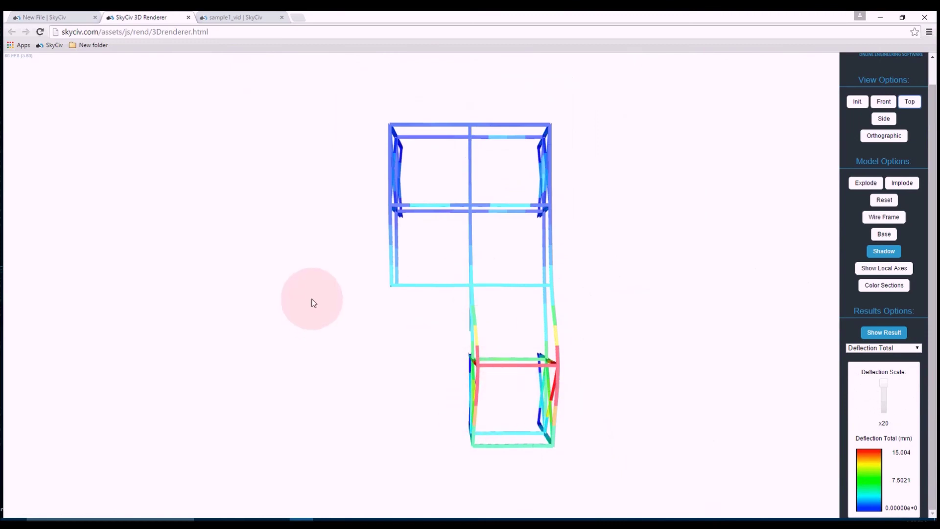
Orbit and zoom into a perspective view to inspect the exaggerated deformed shape.
{"action": "left_click_drag", "start_coordinate": [310, 295], "coordinate": [559, 254]}
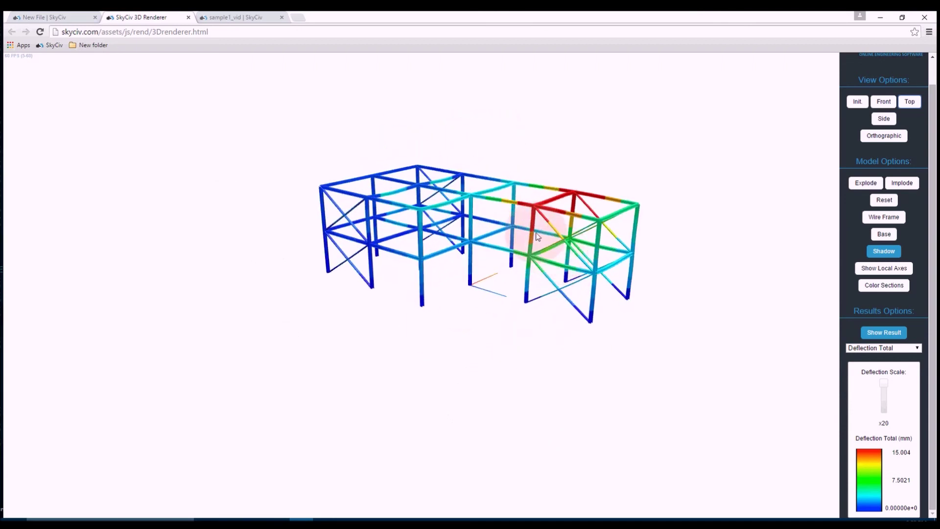
{"action": "left_click_drag", "start_coordinate": [482, 213], "coordinate": [460, 161]}
{"action": "scroll", "coordinate": [500, 198], "scroll_direction": "up", "scroll_amount": 3}
{"action": "scroll", "coordinate": [498, 191], "scroll_direction": "up", "scroll_amount": 2}
Close the SkyCiv 3D Renderer tab to return to the Y-direction shear force results.
{"action": "left_click", "coordinate": [54, 18]}
{"action": "left_click", "coordinate": [127, 13]}
{"action": "middle_click", "coordinate": [128, 14]}
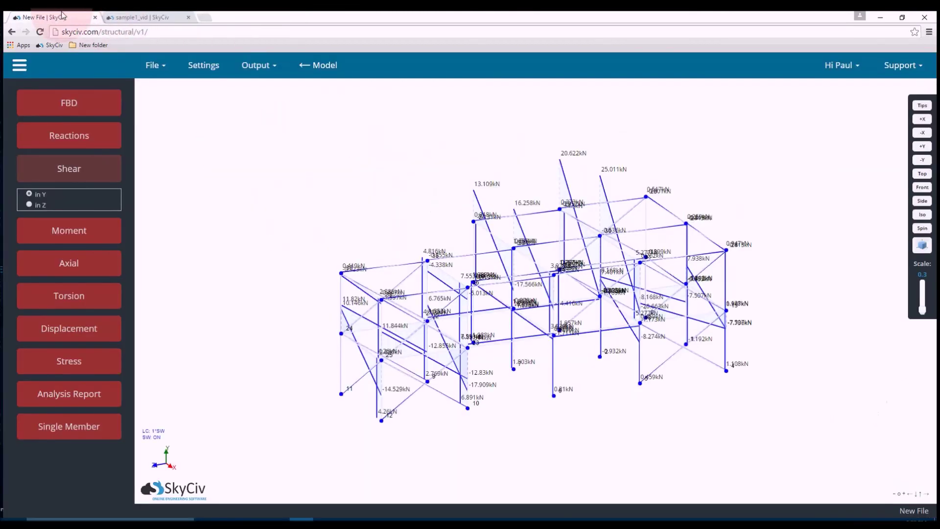